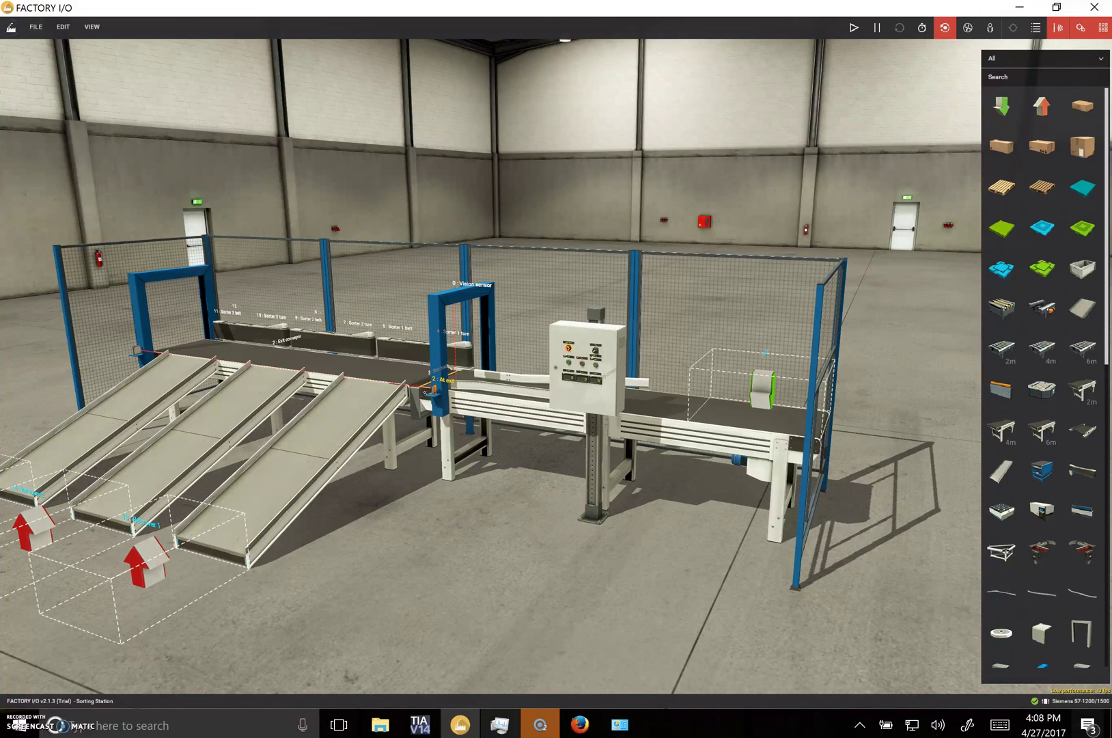
Open the Windows System page showing Windows 10 Enterprise, Core i7-6650U and 8 GB RAM
mouse_move(476, 730)
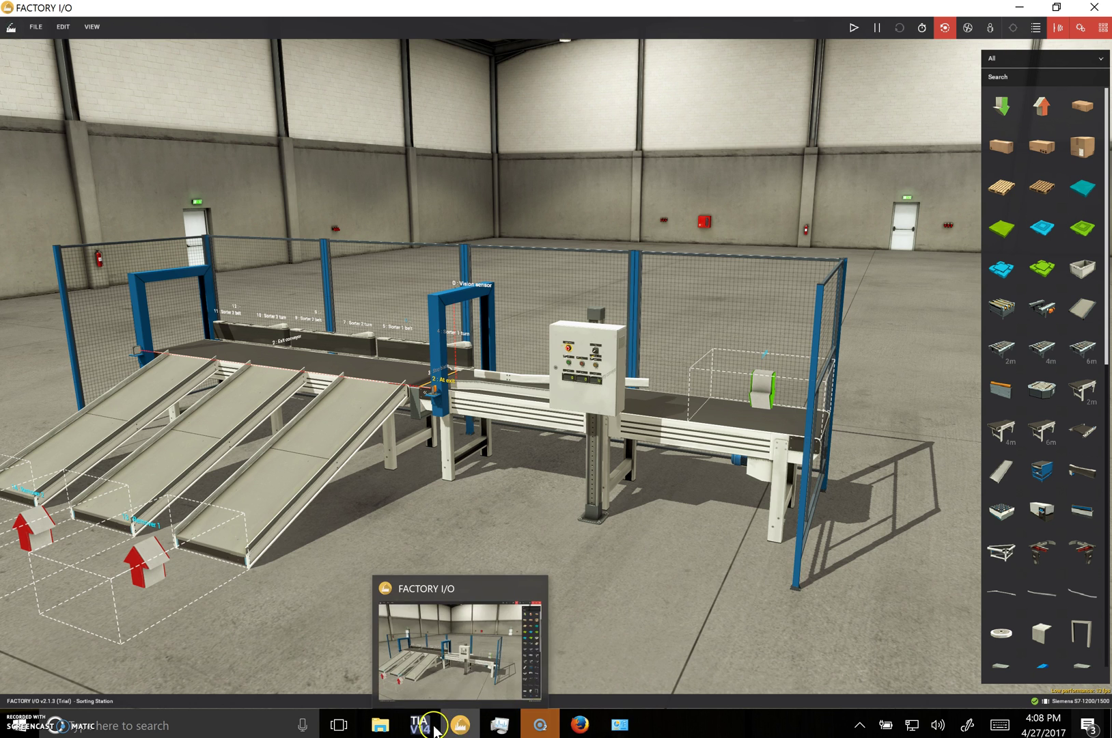
mouse_move(420, 729)
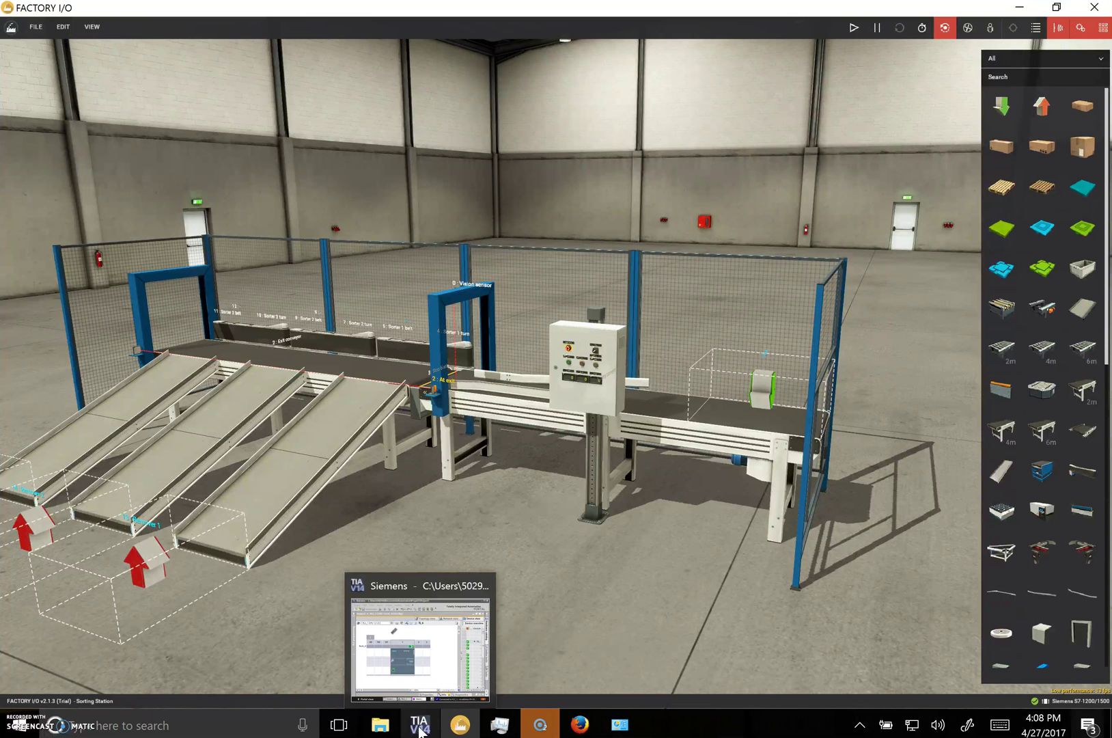
left_click(619, 724)
Minimize the System page so Task Manager takes its place
left_click(520, 359)
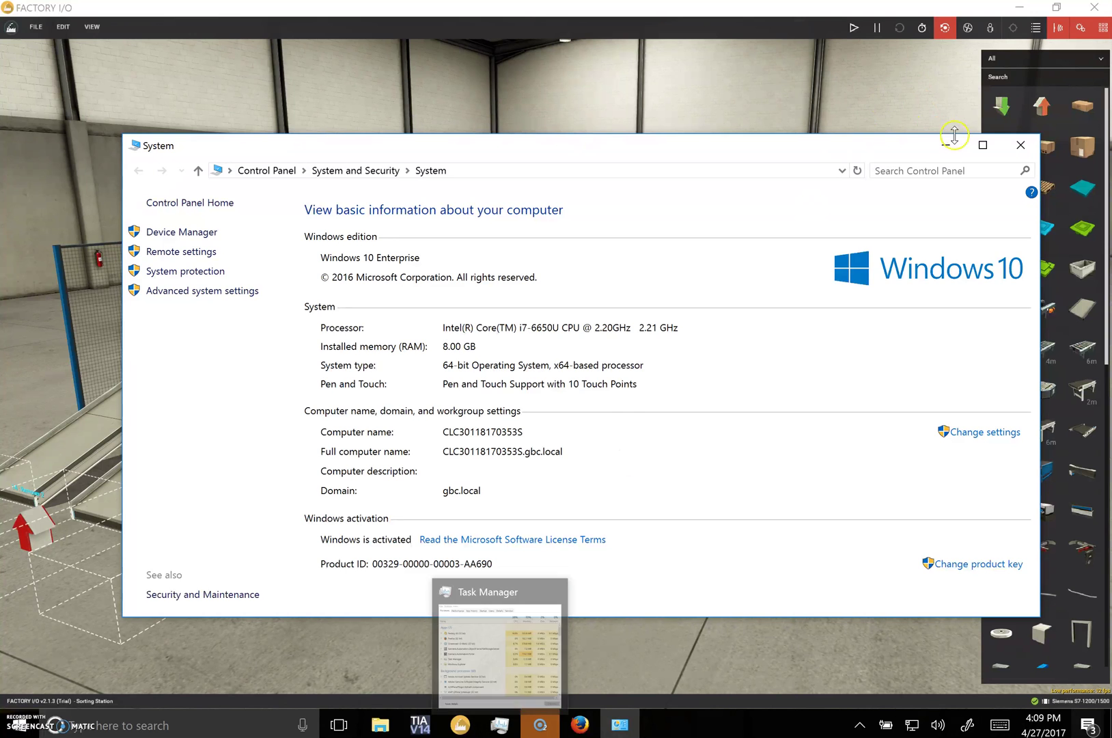
left_click(946, 145)
Move Task Manager fully on screen to read each app's CPU and memory use
left_click(500, 724)
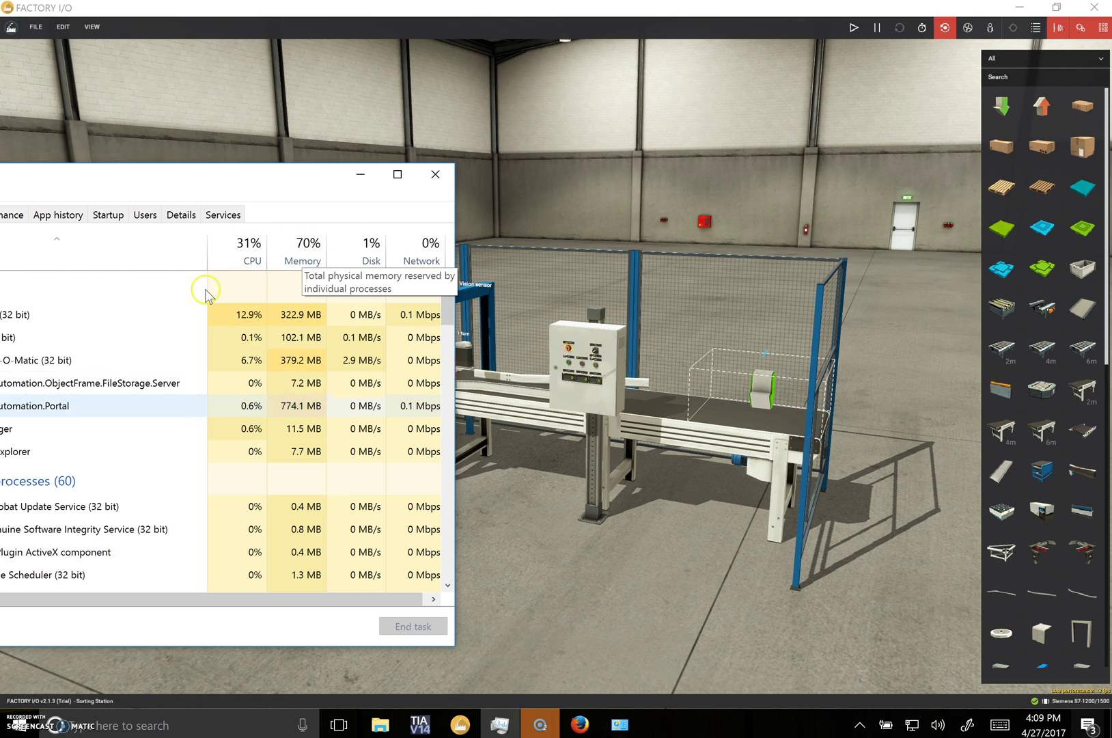
left_click_drag(257, 176, 394, 103)
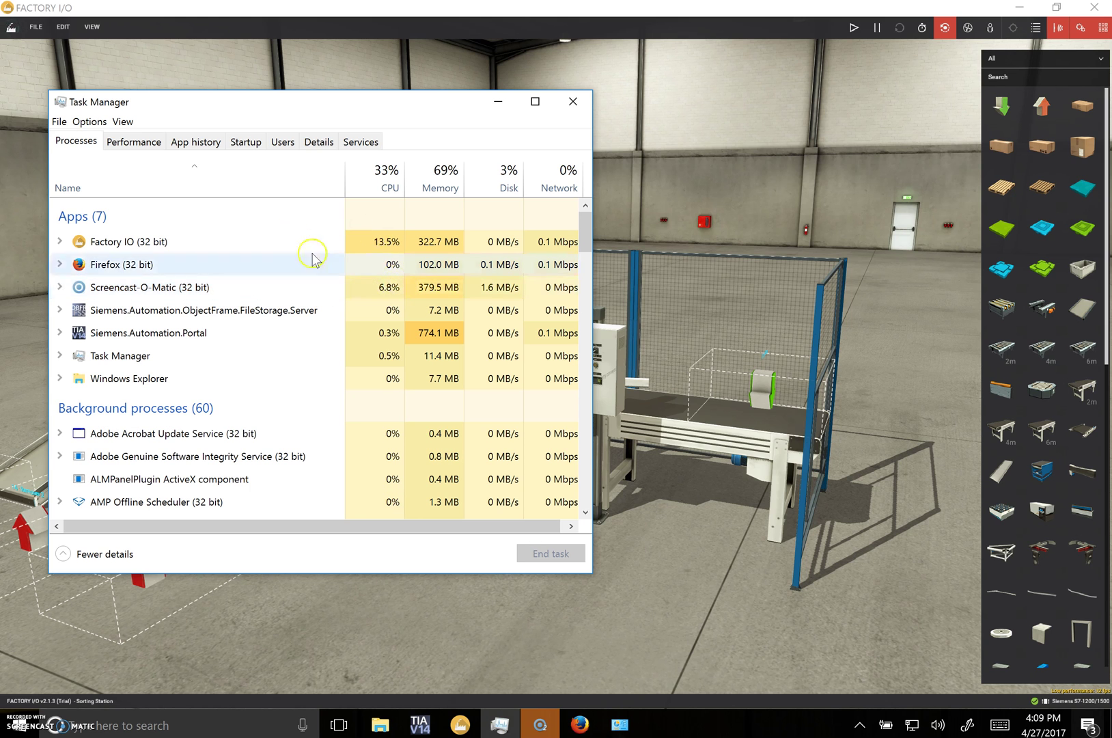
scroll(360, 355, "down", 1)
scroll(360, 352, "down", 5)
scroll(360, 280, "up", 1)
scroll(357, 280, "down", 3)
scroll(355, 282, "down", 2)
scroll(353, 276, "down", 6)
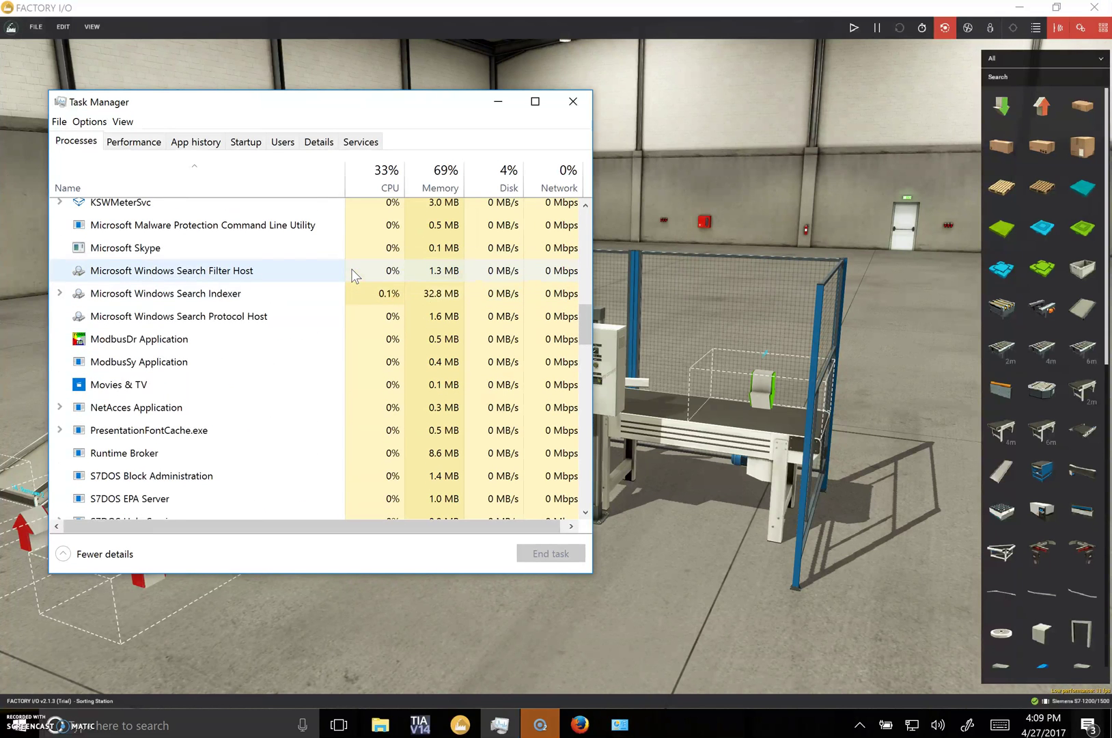
scroll(352, 275, "down", 2)
scroll(355, 268, "down", 2)
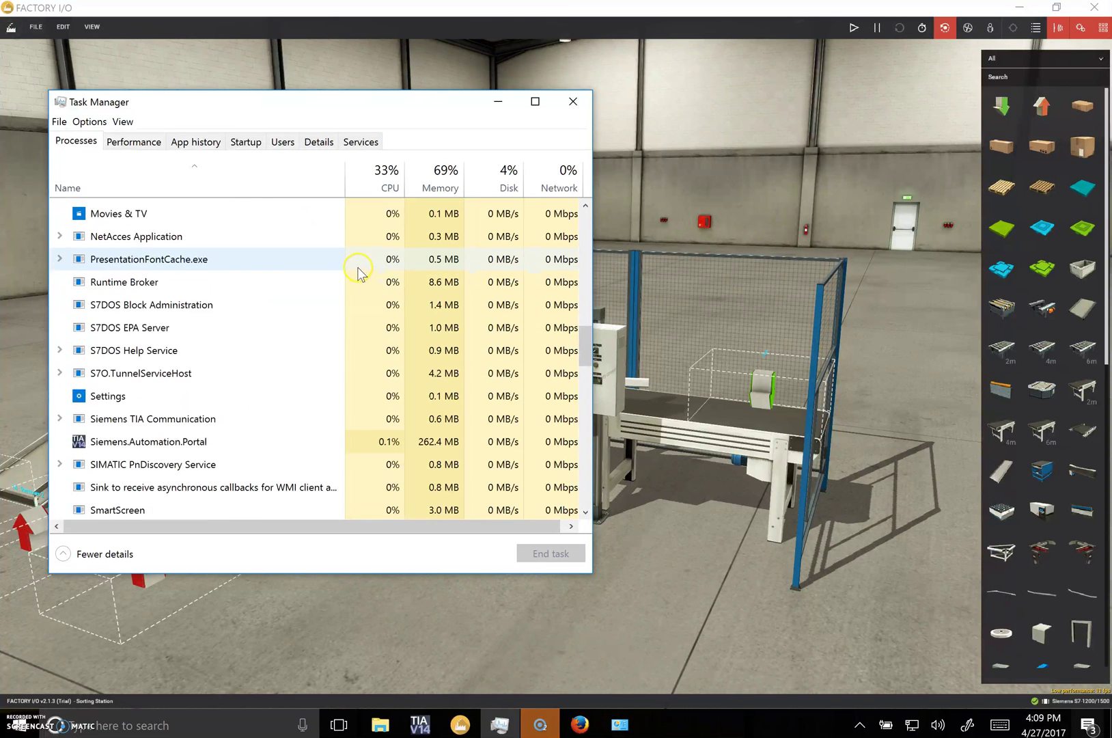
left_click(149, 440)
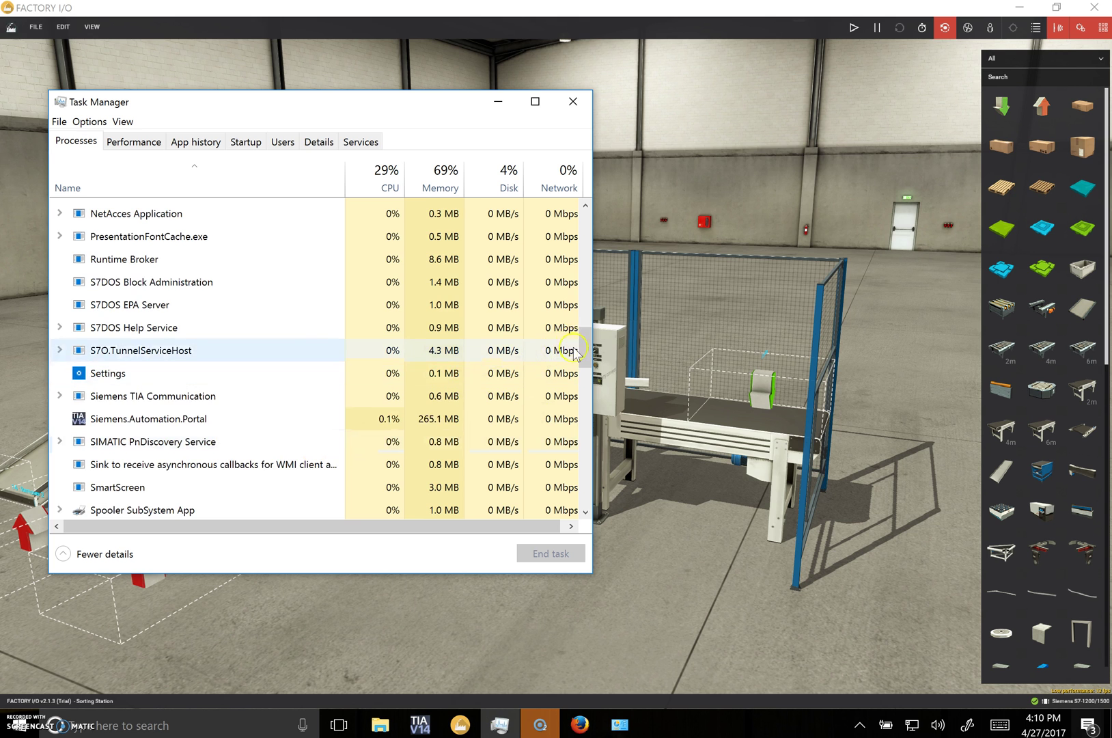
left_click_drag(582, 346, 575, 222)
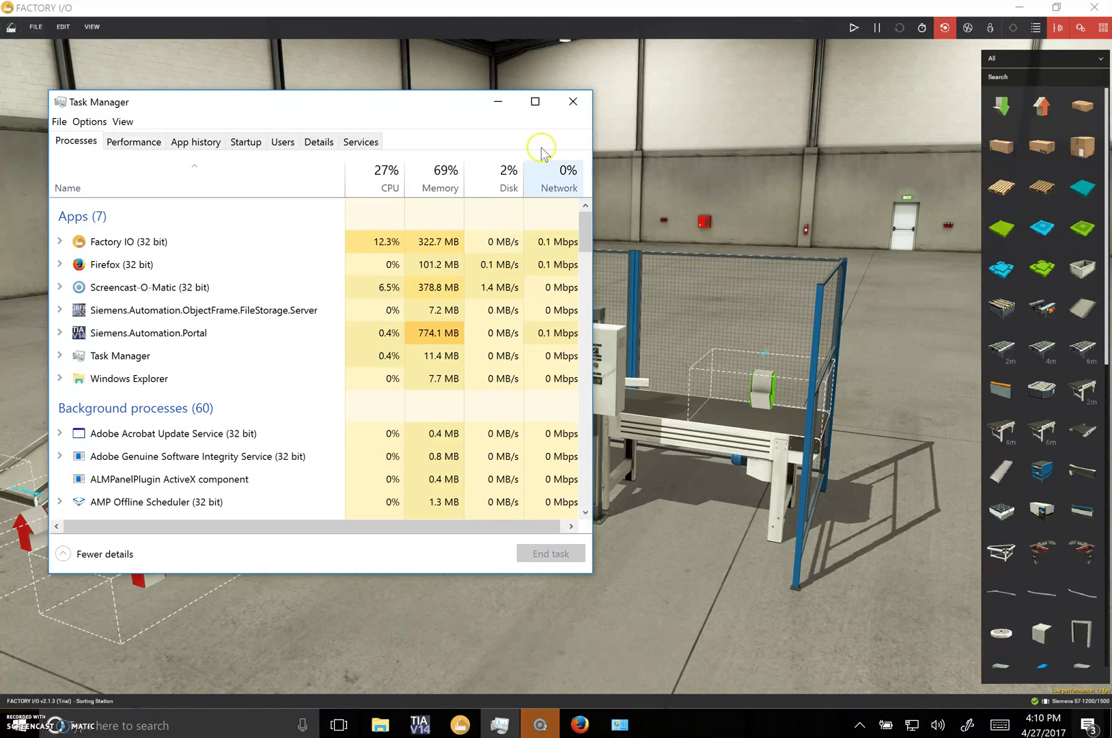
Minimize both Task Manager and the System window to reveal the sorting station scene
left_click(490, 104)
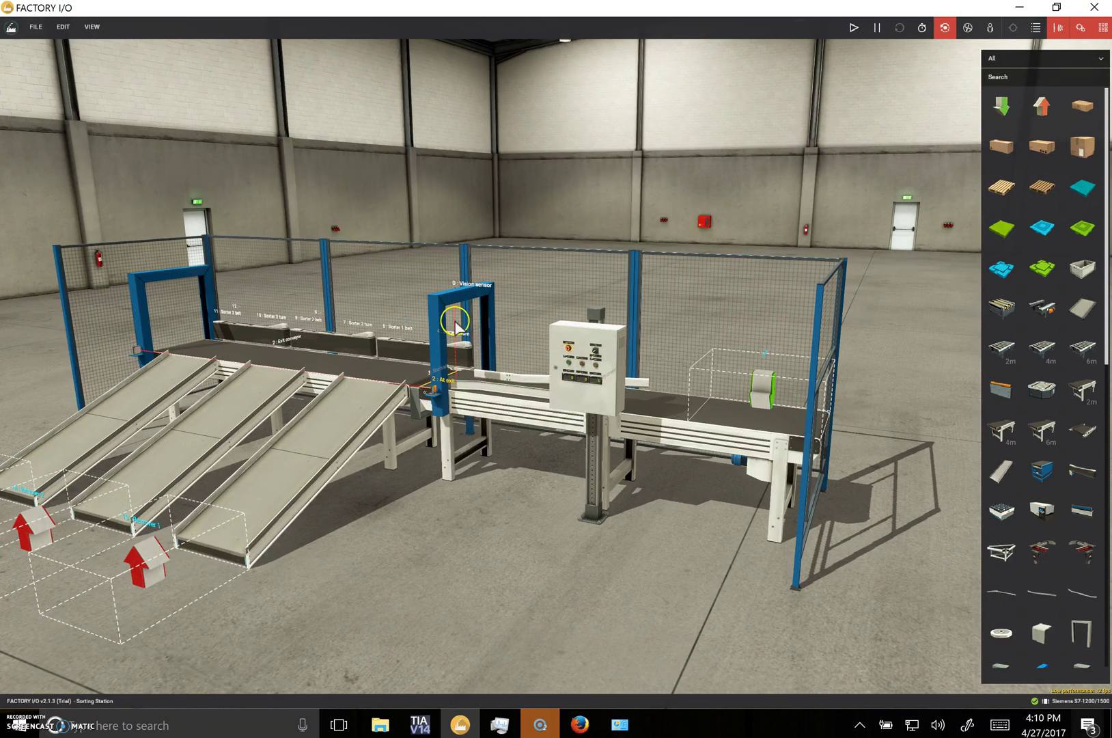
left_click(558, 716)
left_click(618, 725)
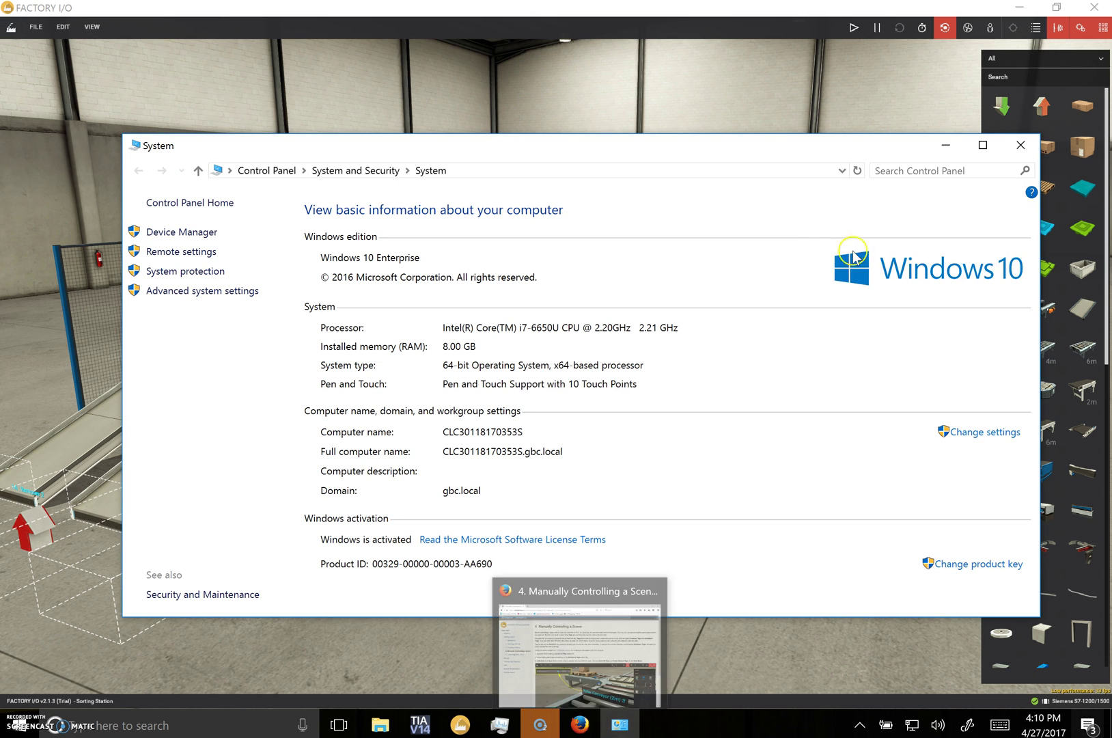
left_click(946, 147)
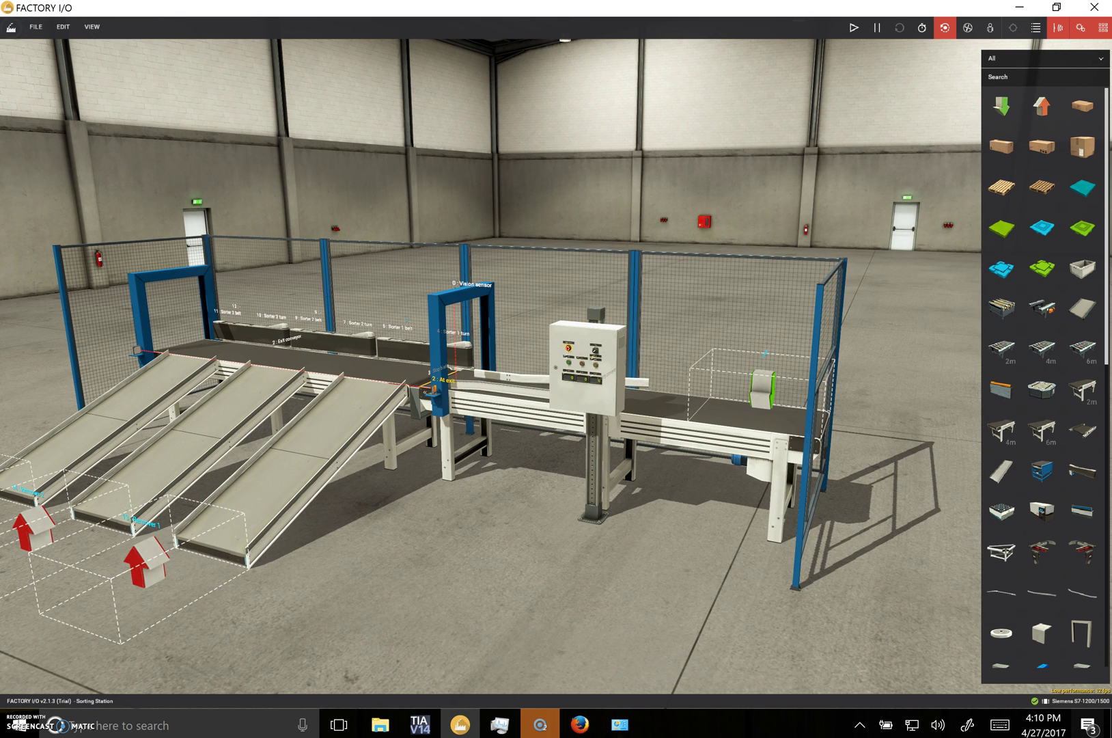
Switch to TIA Portal and restore its project window with the Main [OB1] Stop/Start rung
left_click(1015, 180)
key("alt+Tab")
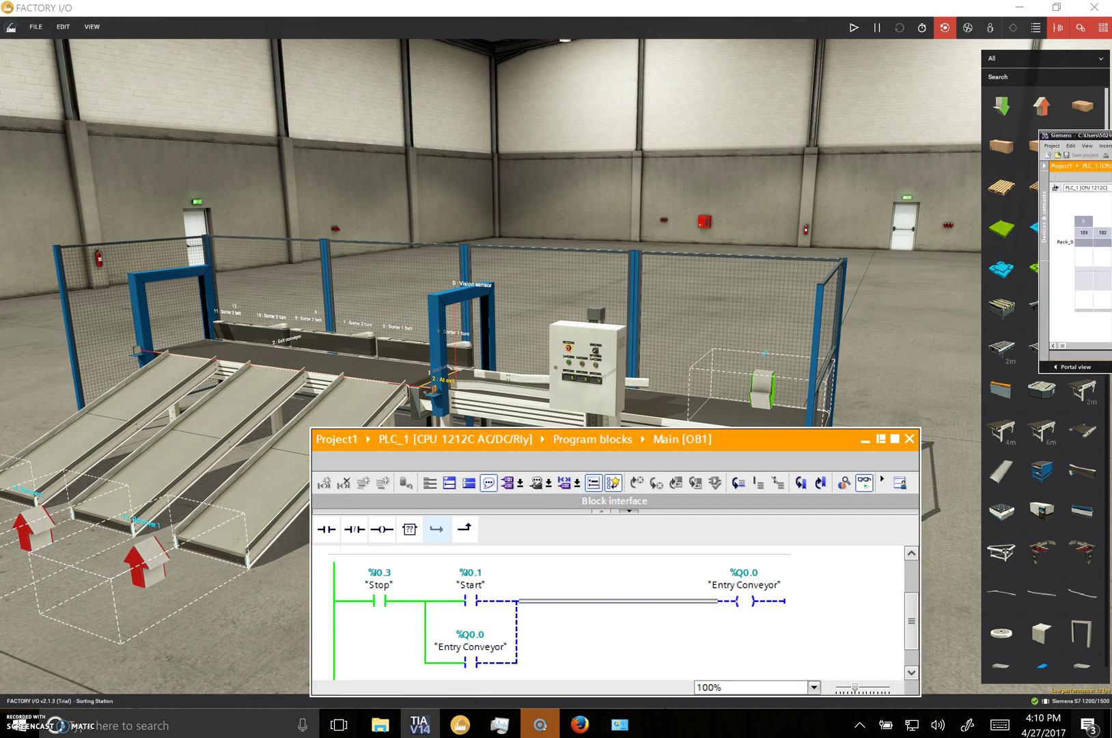
left_click_drag(1111, 120, 417, 163)
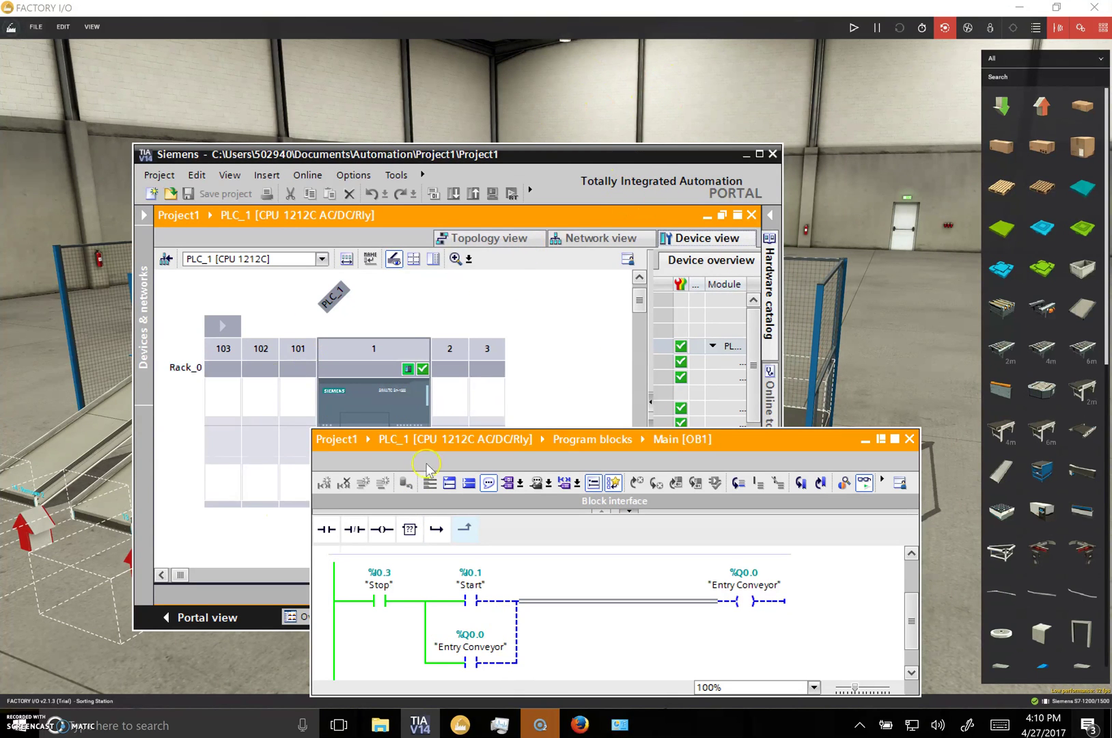
left_click(745, 154)
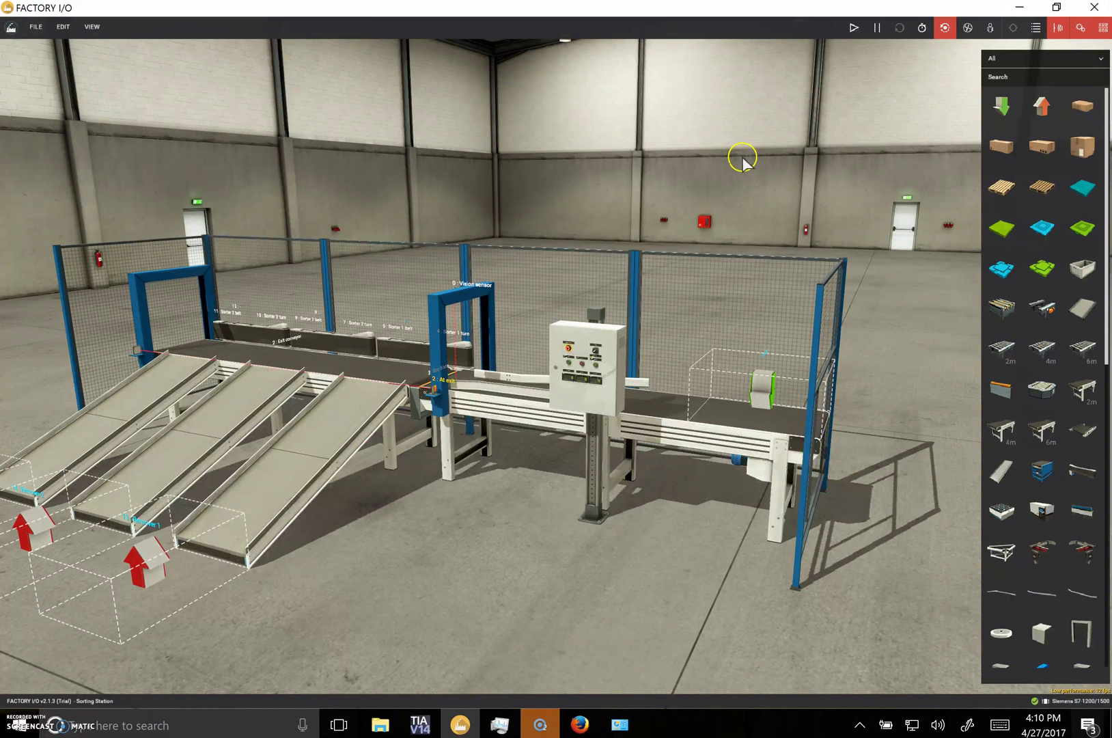
left_click(426, 727)
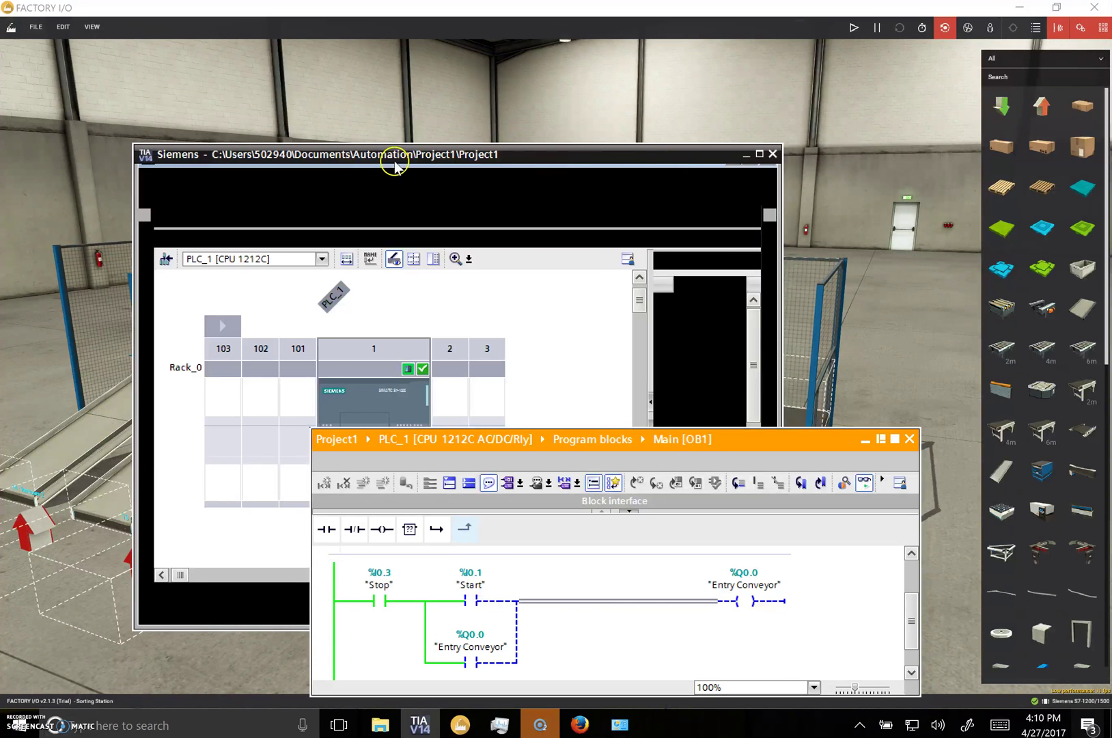
Move the project window right, shift the Main [OB1] editor left, and indicate the Stop contact
left_click_drag(377, 155, 1111, 157)
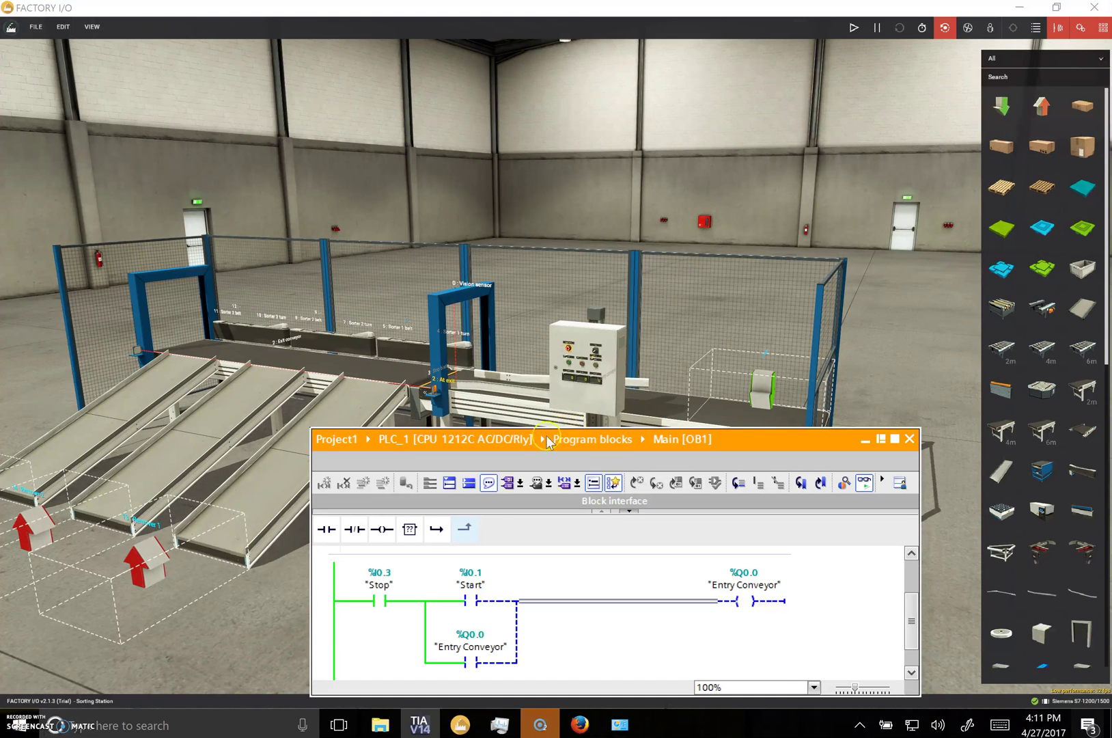
left_click_drag(528, 444, 498, 443)
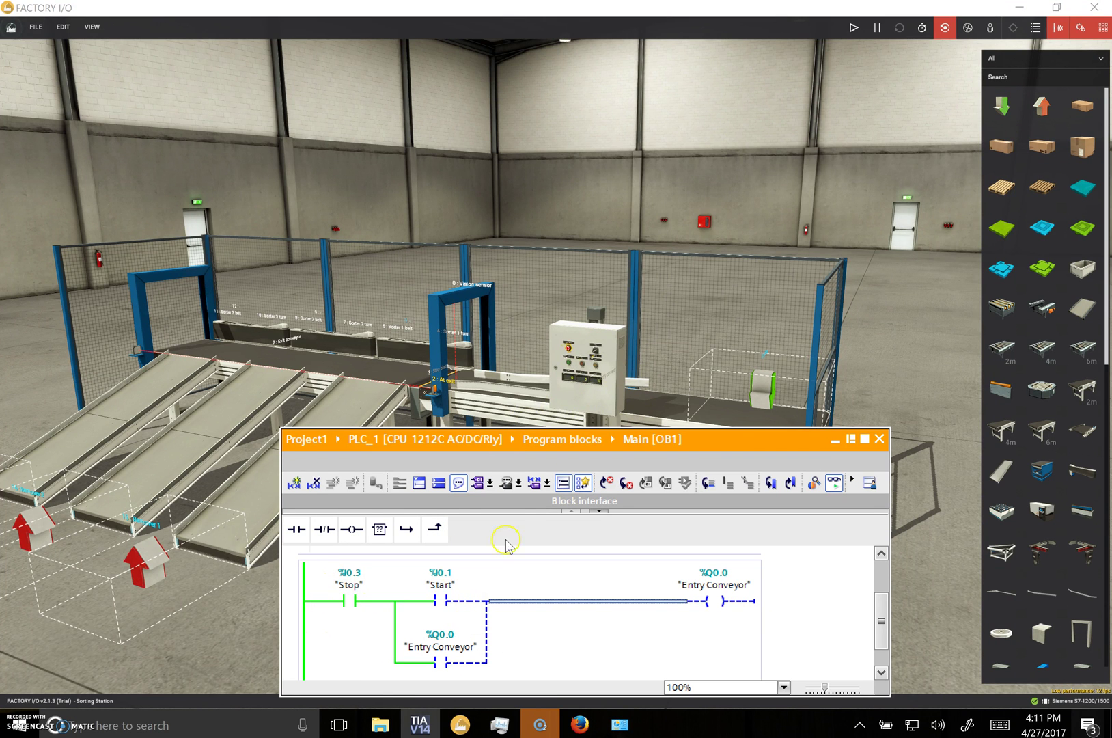
left_click(393, 632)
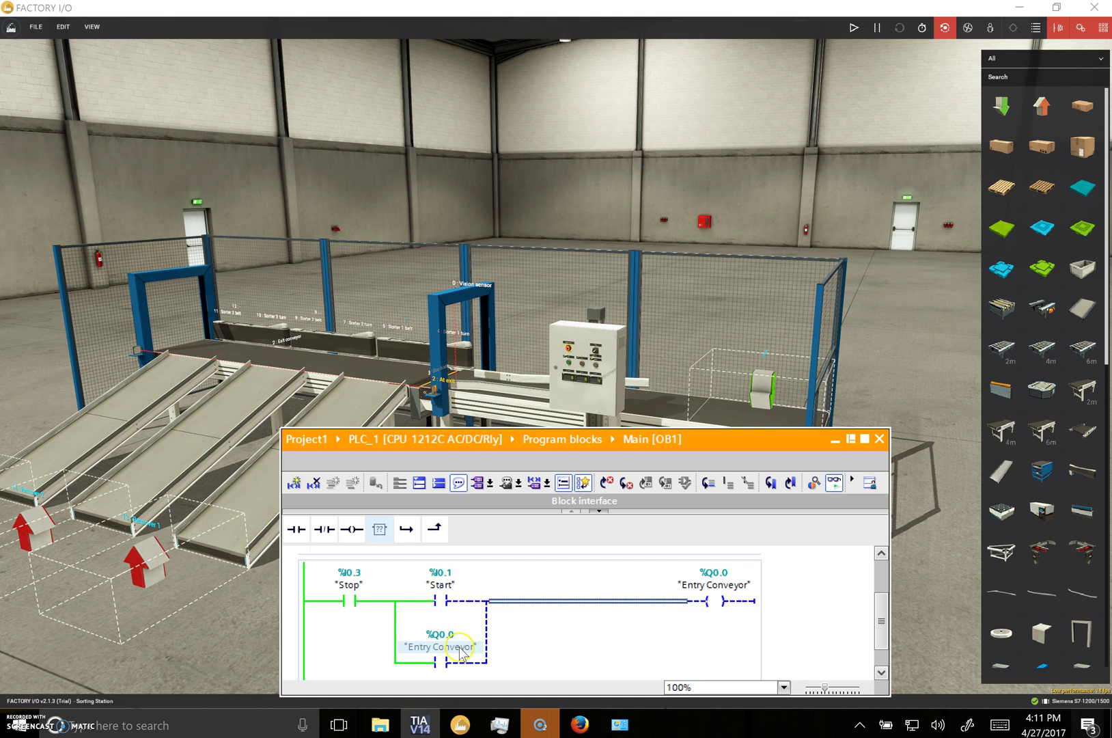
left_click(362, 599)
Zoom the Factory I/O view in on the entry conveyor's control box and push buttons
left_click(575, 367)
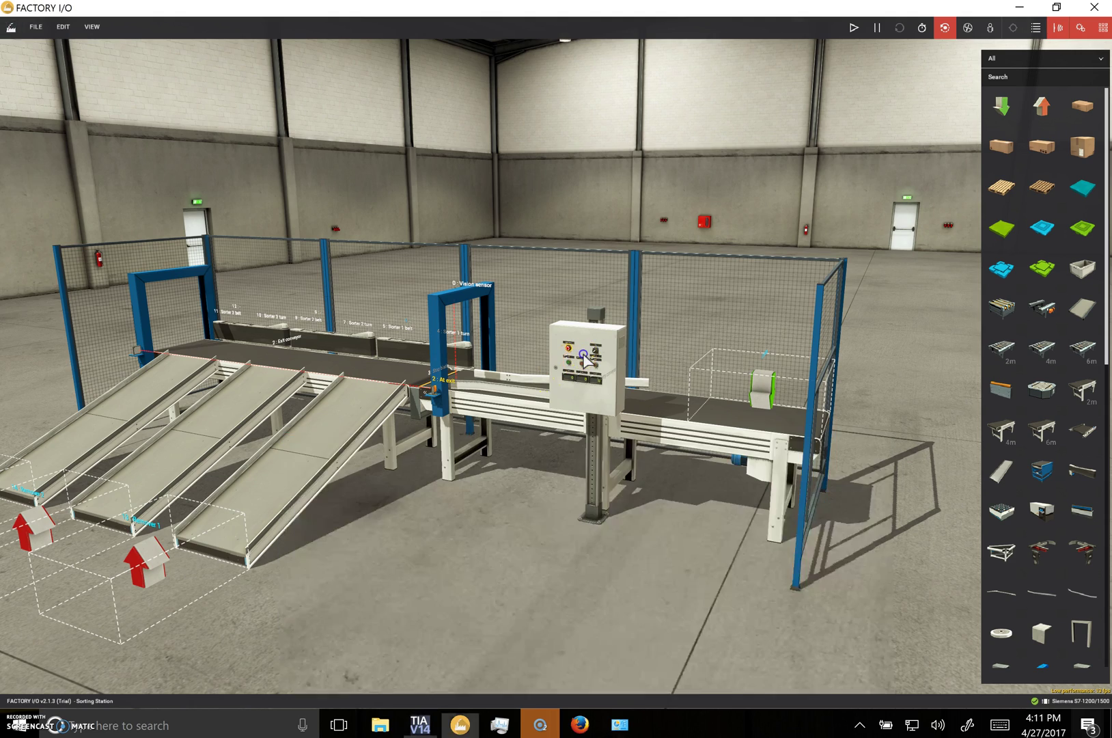
left_click(571, 395)
scroll(571, 395, "up", 5)
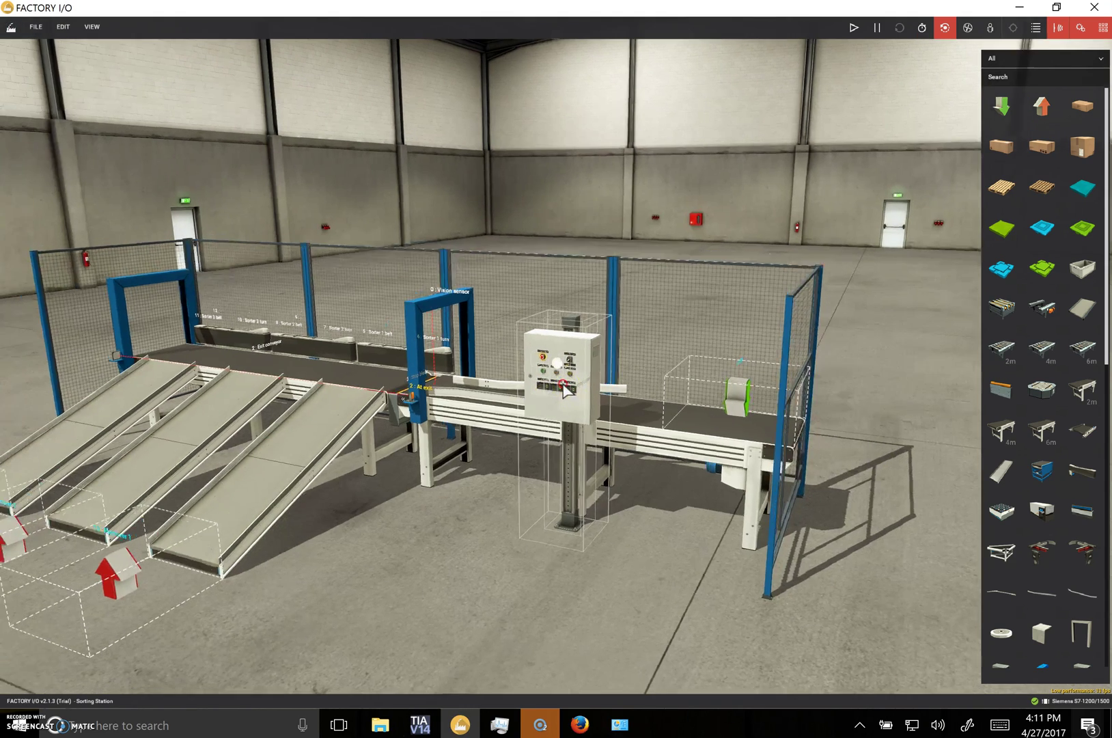
scroll(564, 389, "up", 2)
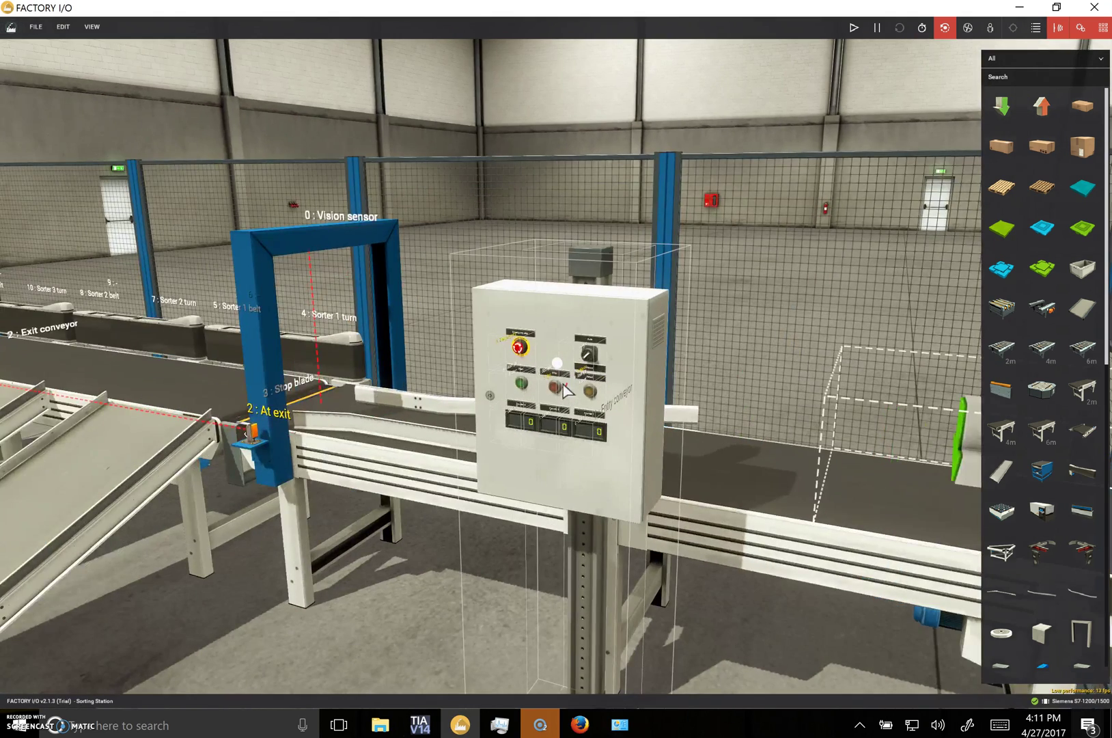
left_click(736, 329)
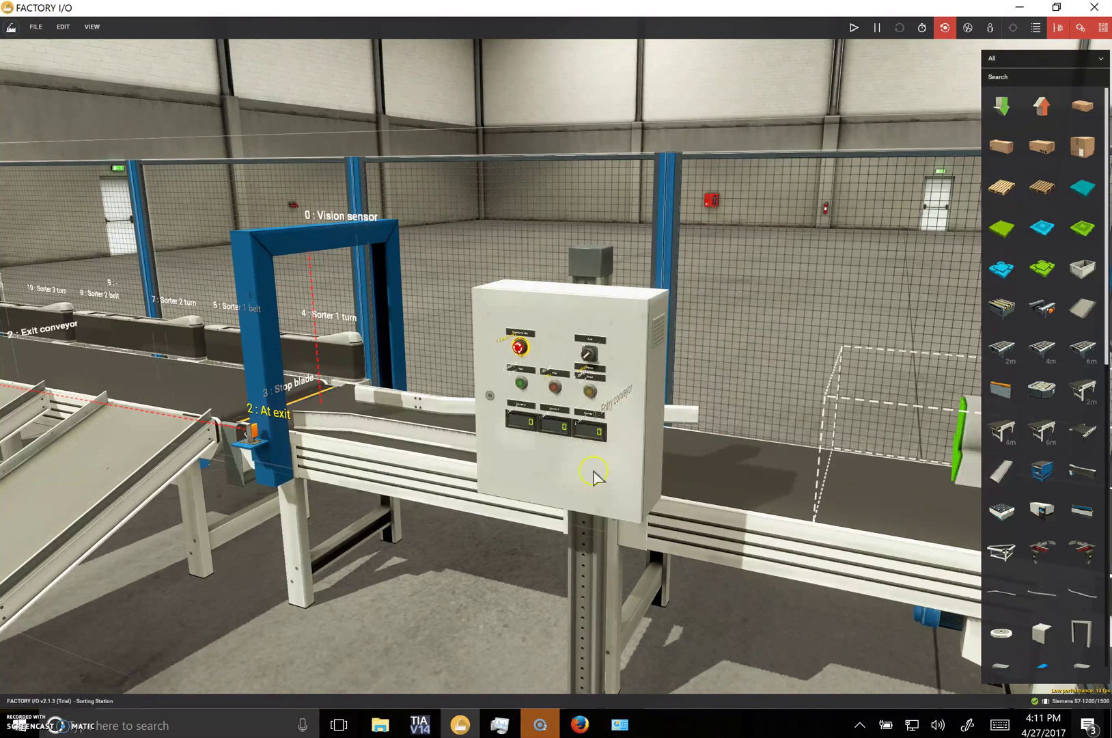
left_click(478, 546)
left_click(420, 726)
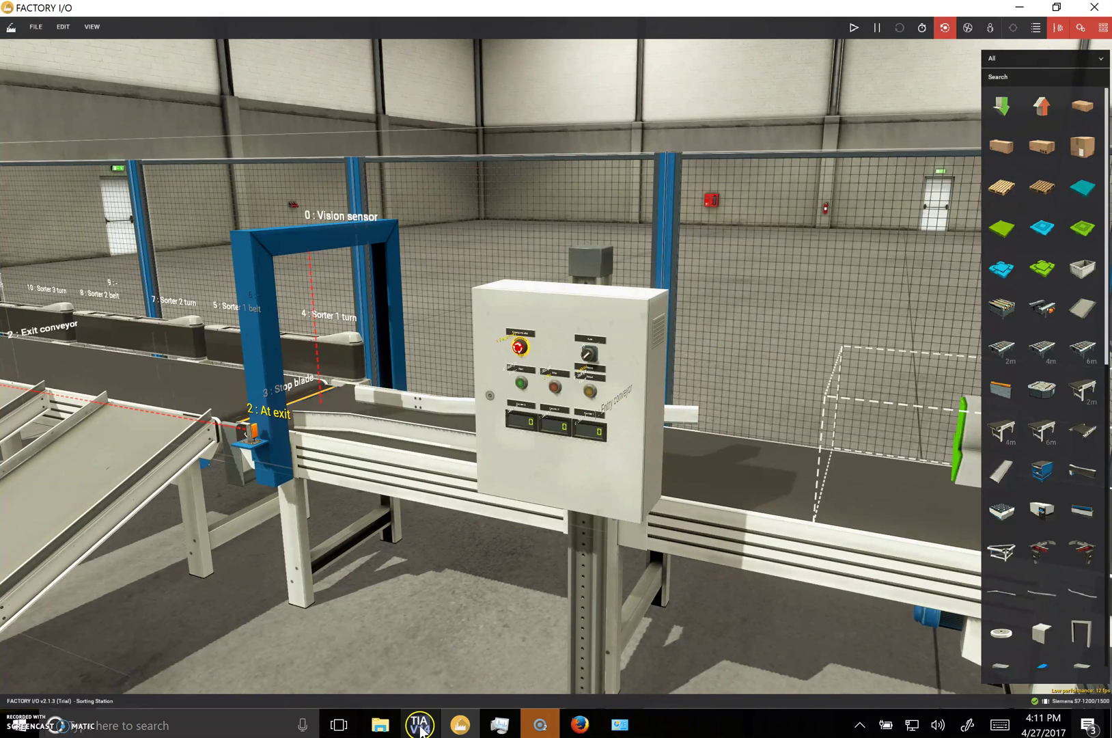
Place the OB1 editor top-left and point out the Entry Conveyor seal-in branch
left_click_drag(428, 450, 186, 41)
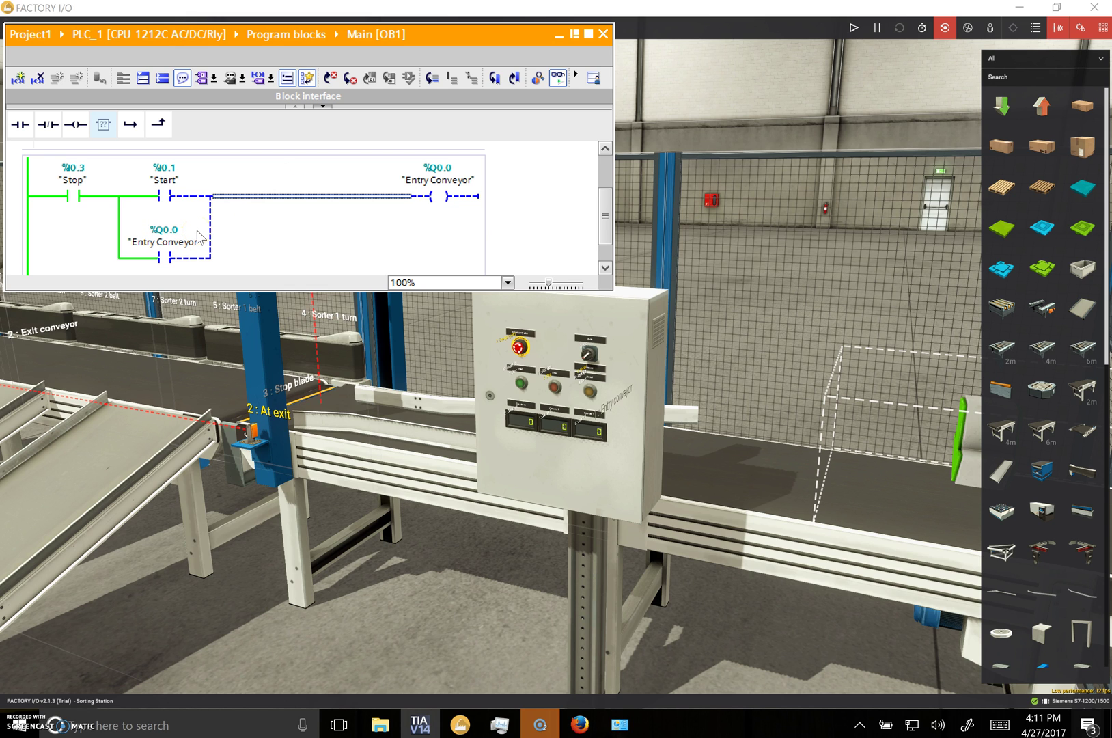
left_click(212, 221)
left_click(212, 189)
left_click(261, 190)
left_click(242, 179)
Switch from the Firefox documentation page back to the Factory I/O sorting scene
left_click(582, 724)
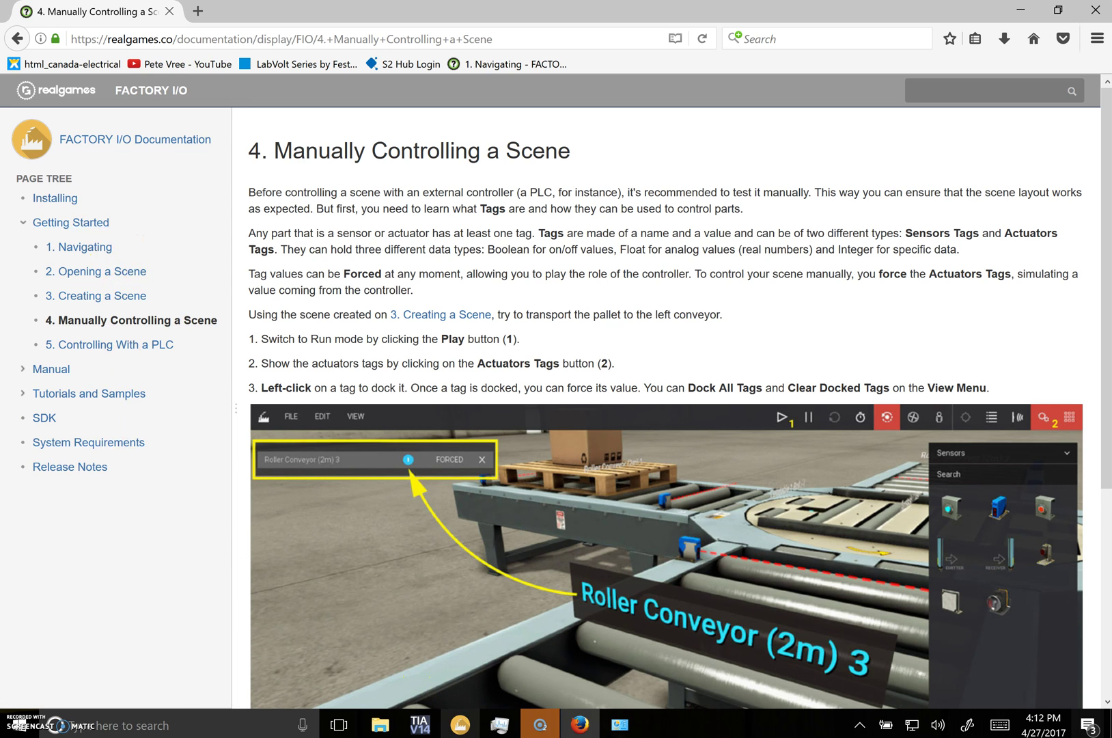
mouse_move(415, 734)
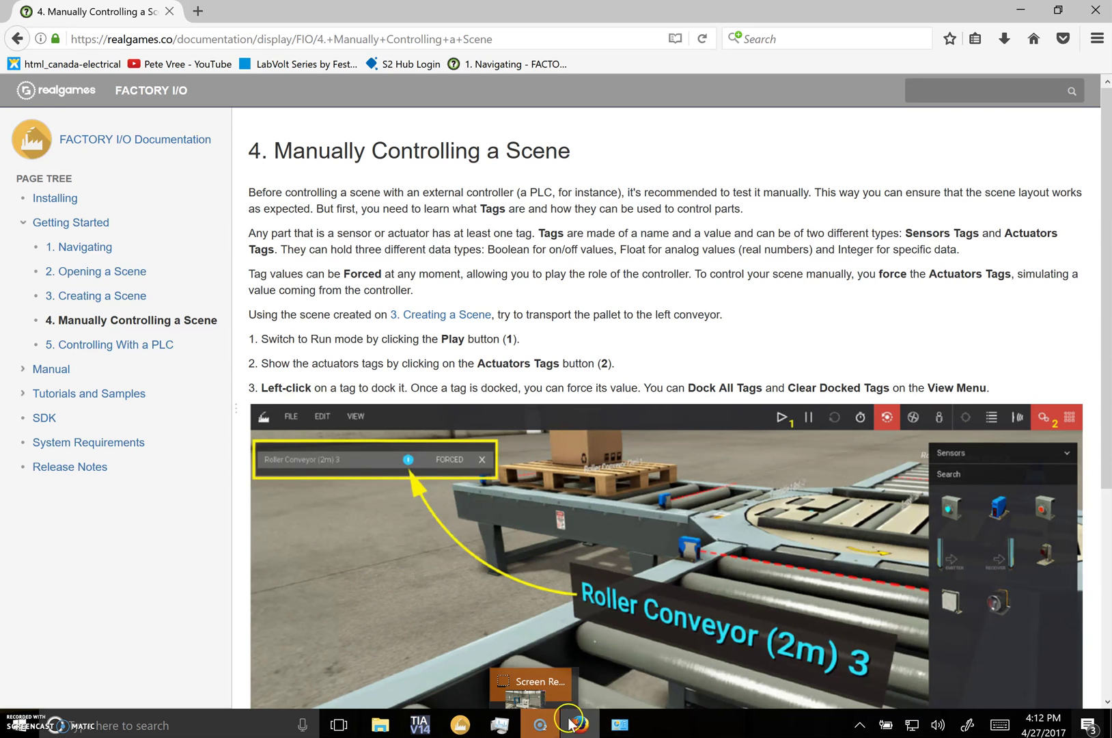
mouse_move(575, 724)
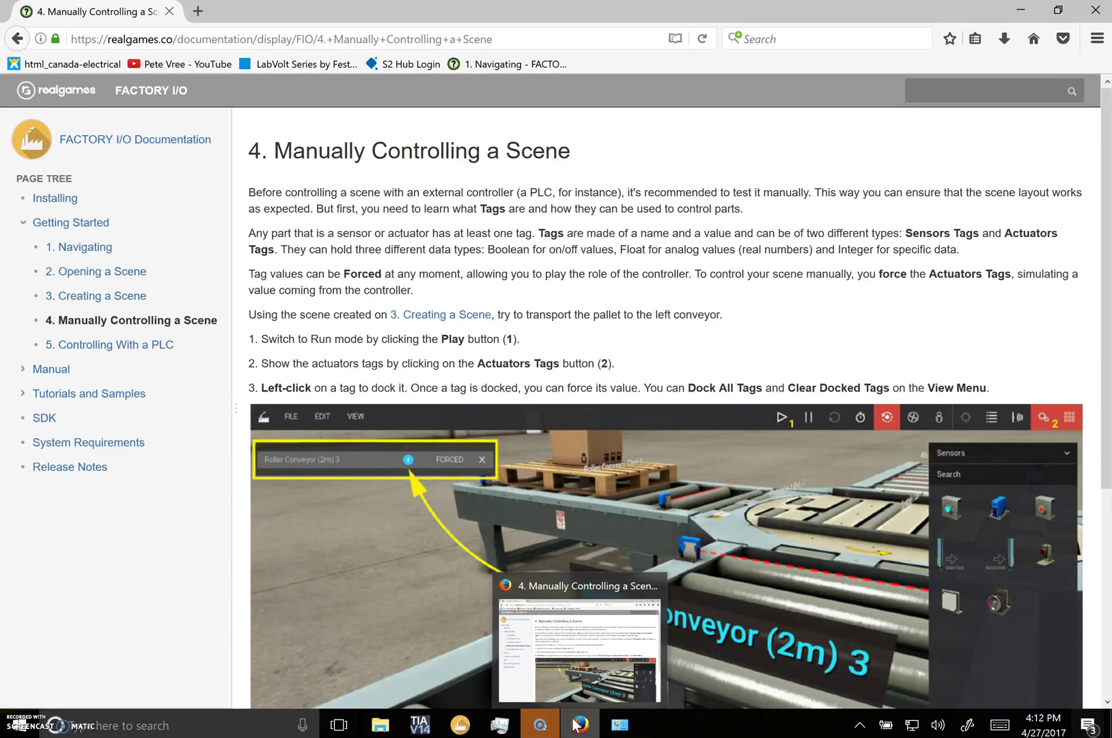
left_click(460, 724)
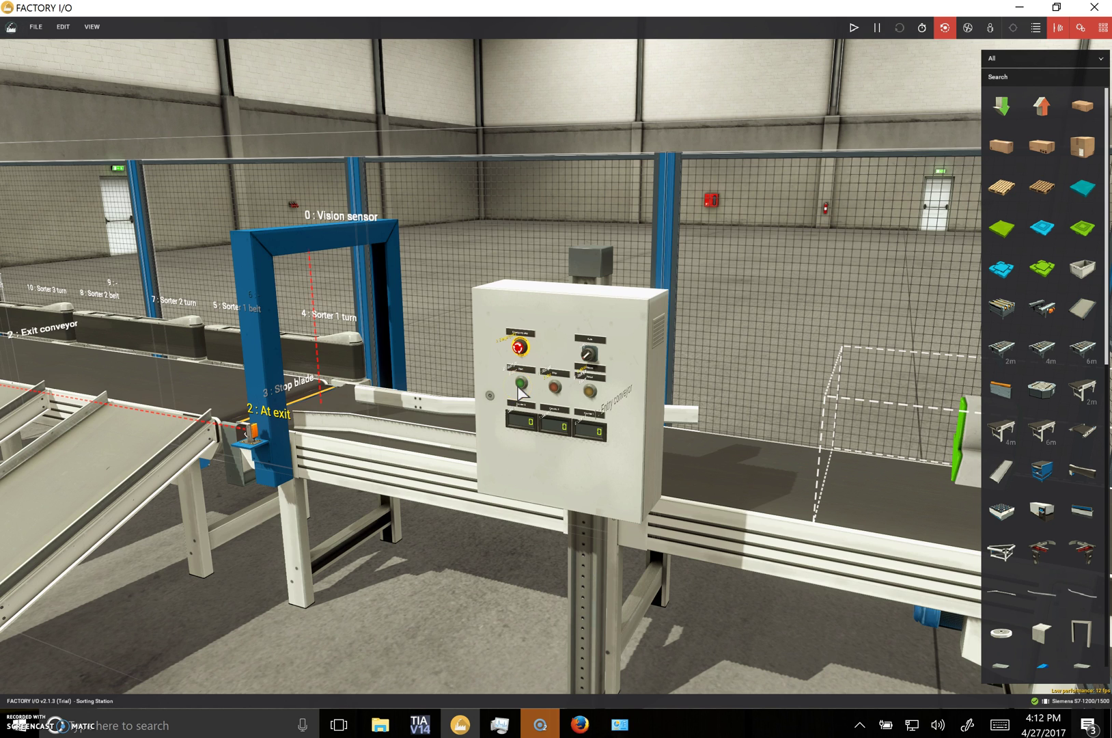
Disconnect and reconnect the Siemens S7-1200/1500 driver under FILE > Drivers, then return to the scene
left_click(36, 27)
left_click(57, 101)
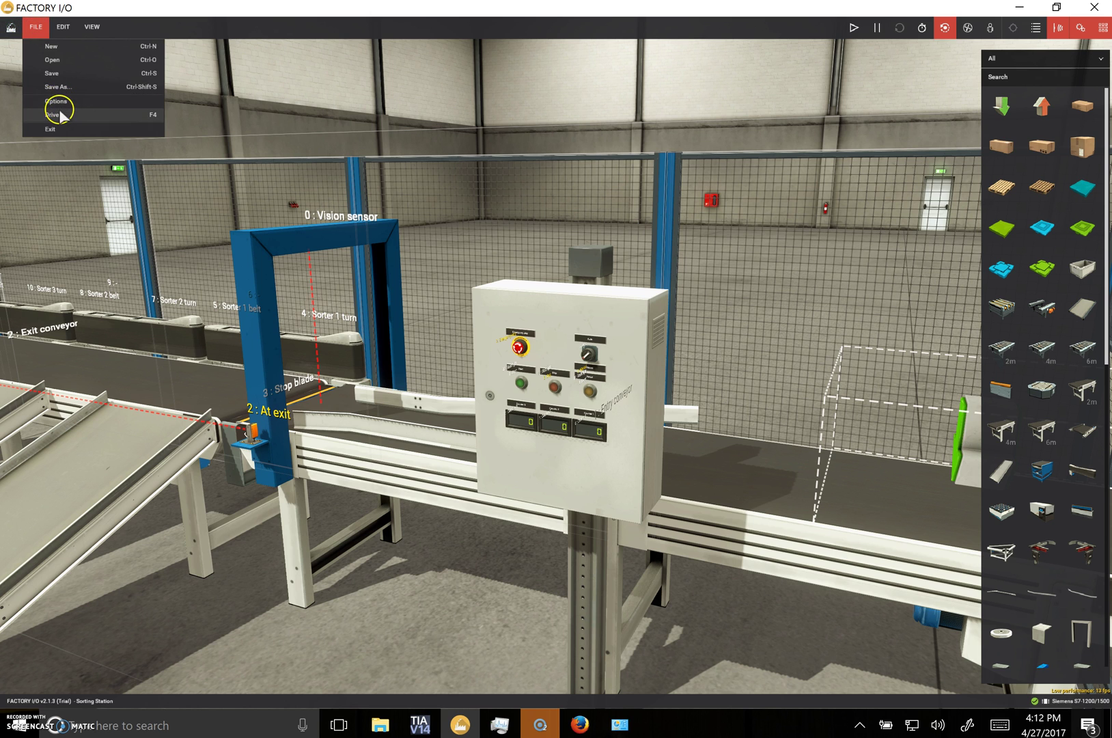
left_click(58, 111)
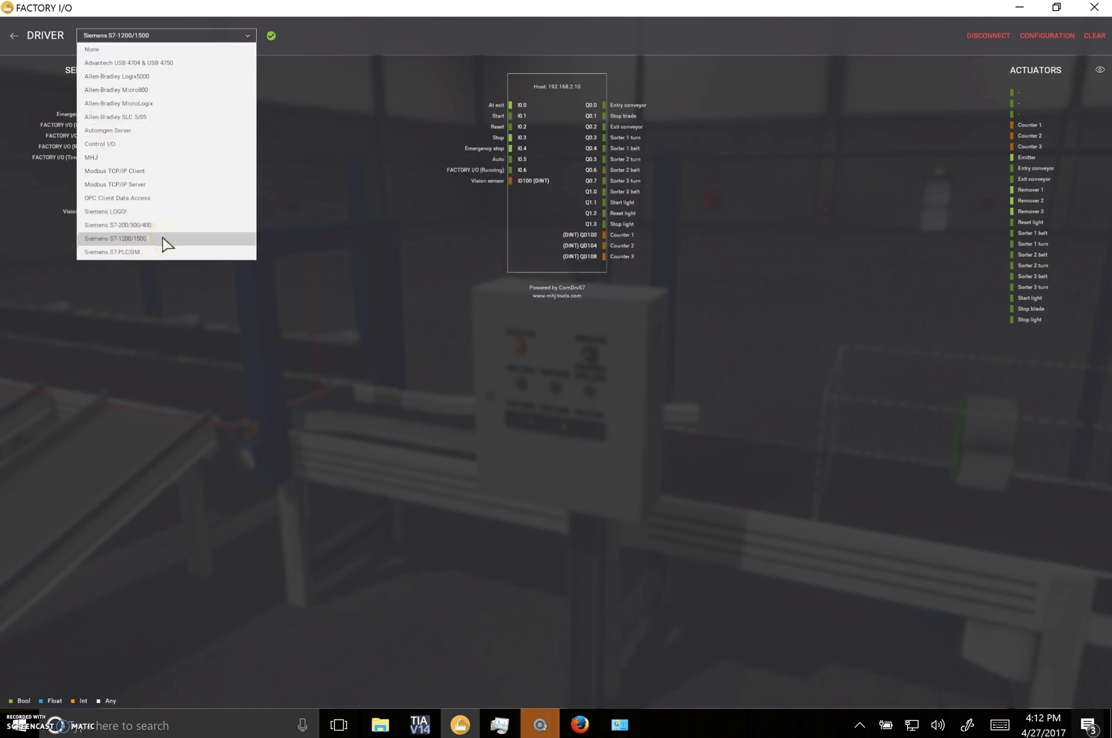
left_click(382, 304)
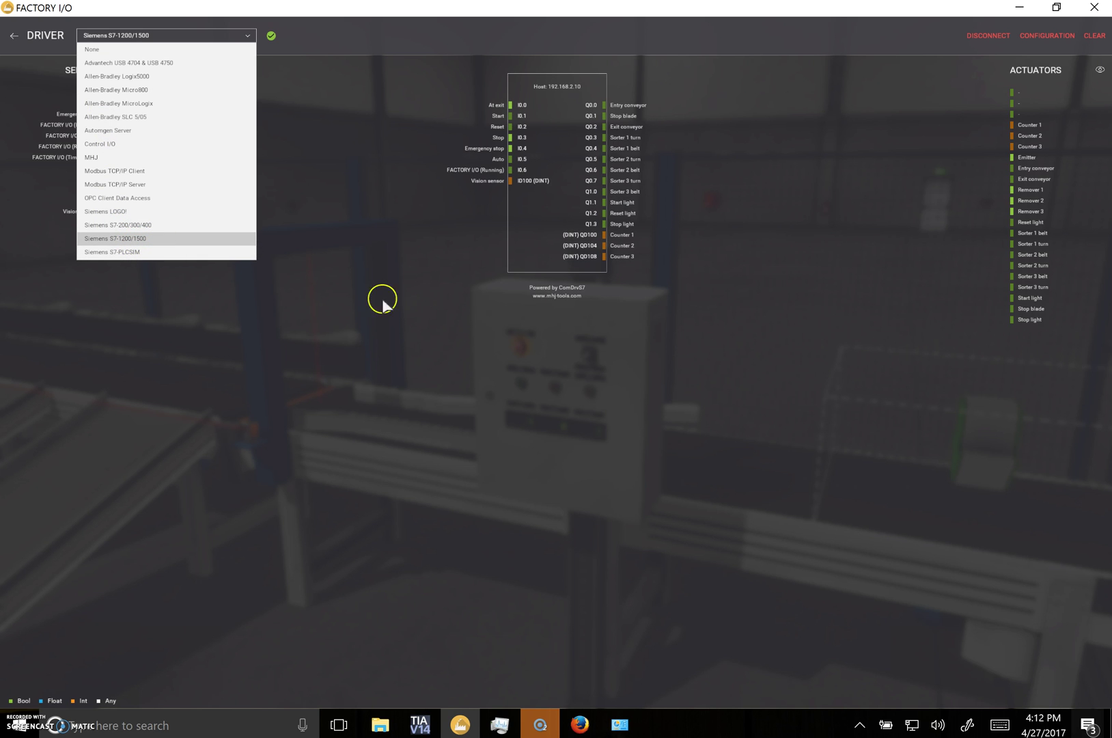
left_click(987, 38)
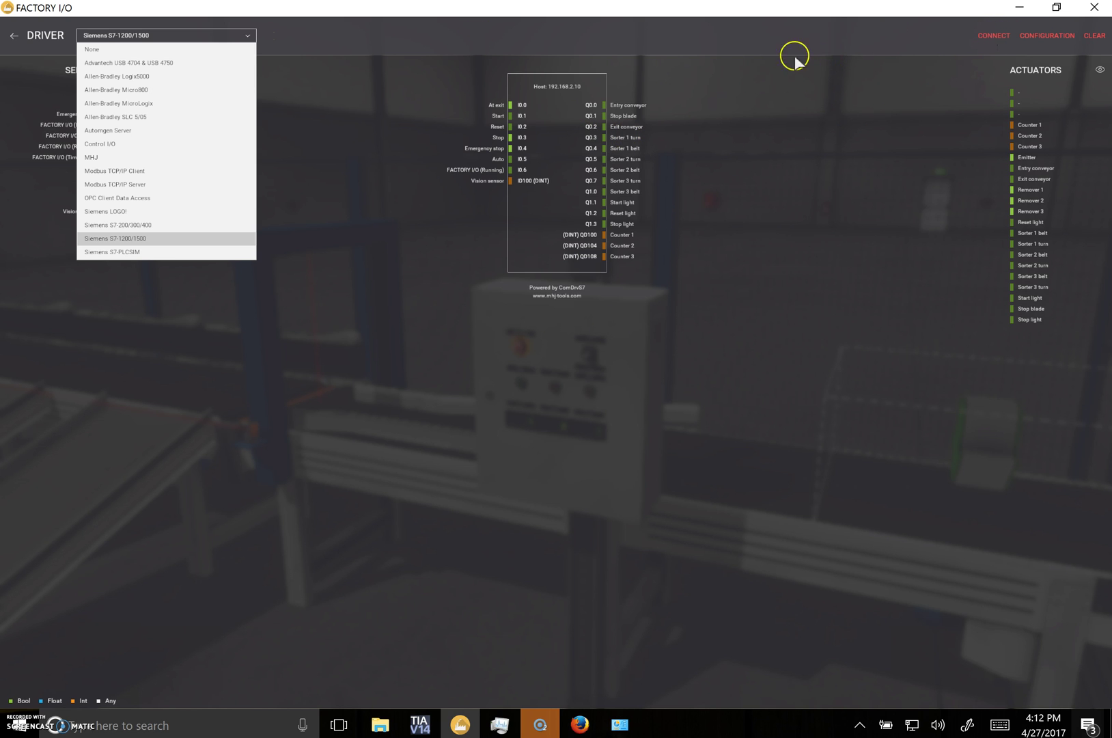
left_click(998, 37)
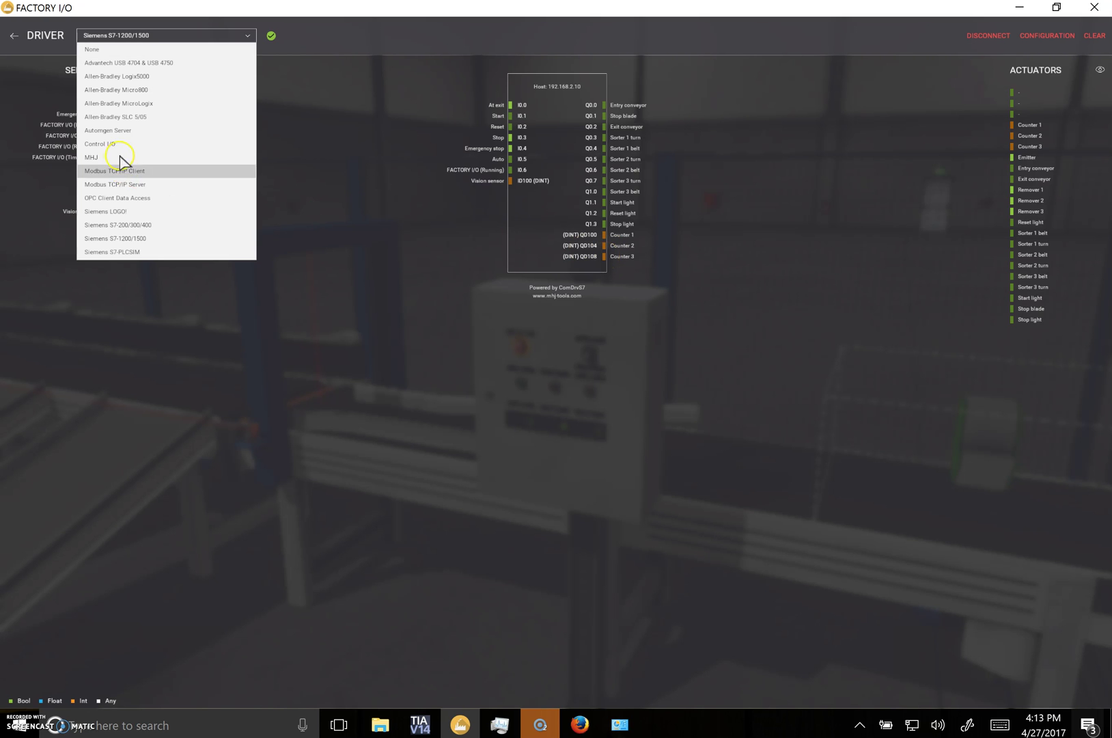
left_click(13, 35)
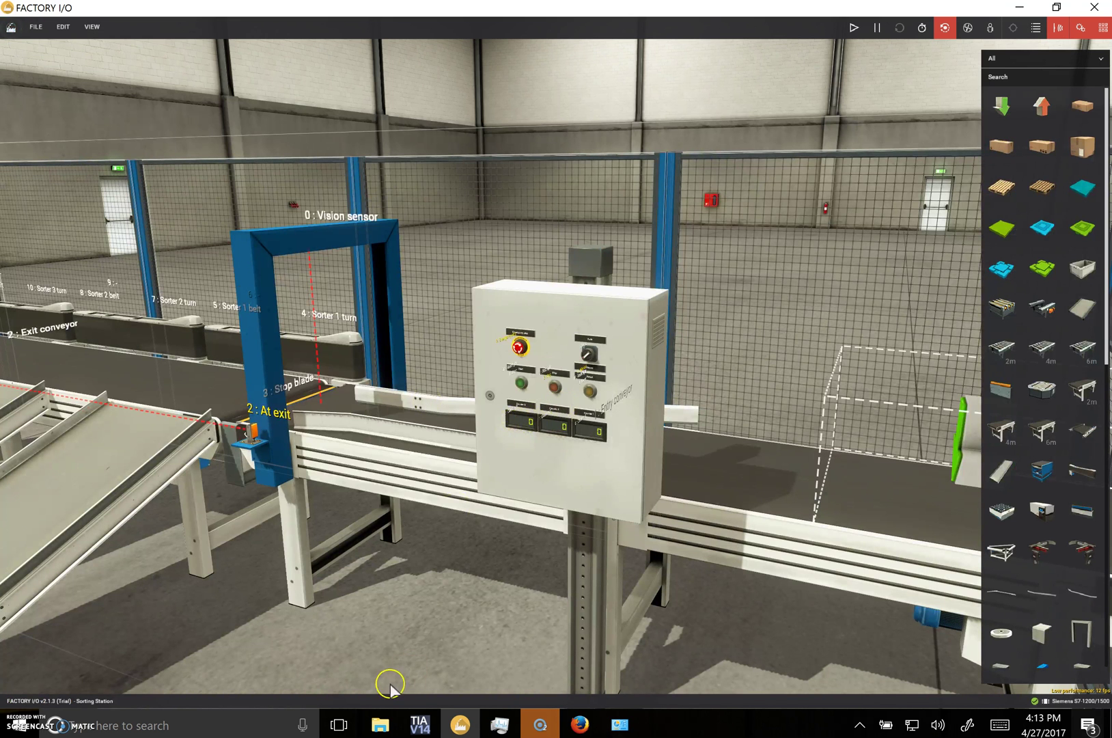
left_click(416, 724)
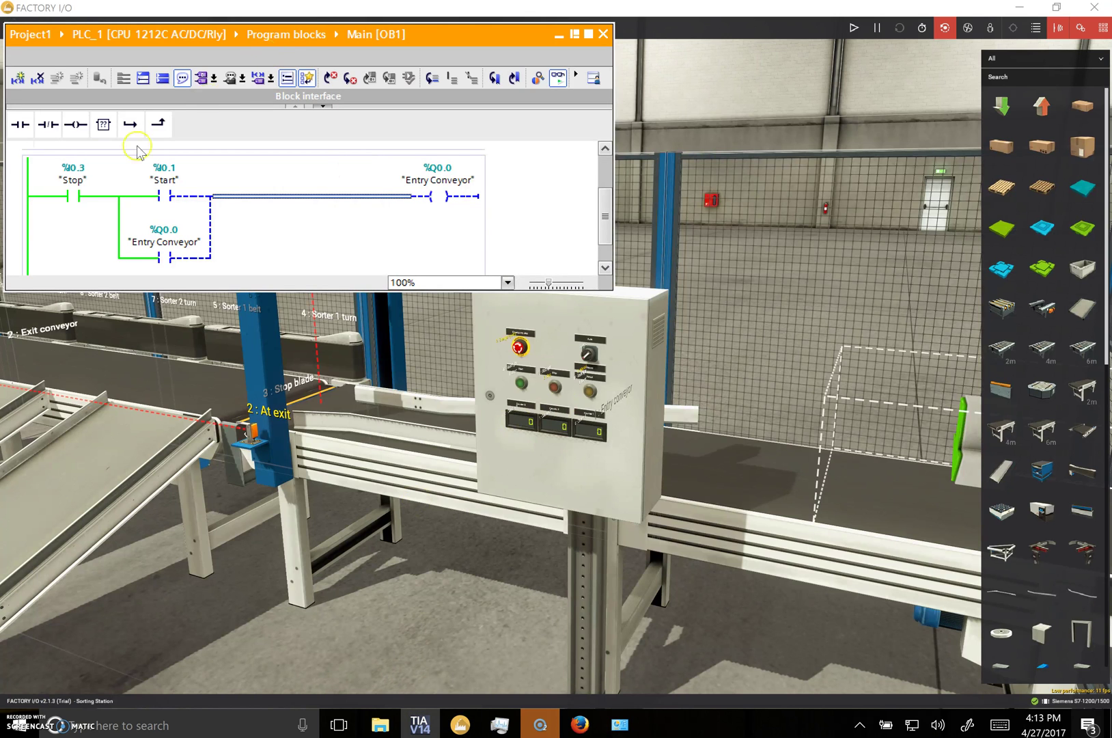
left_click(88, 203)
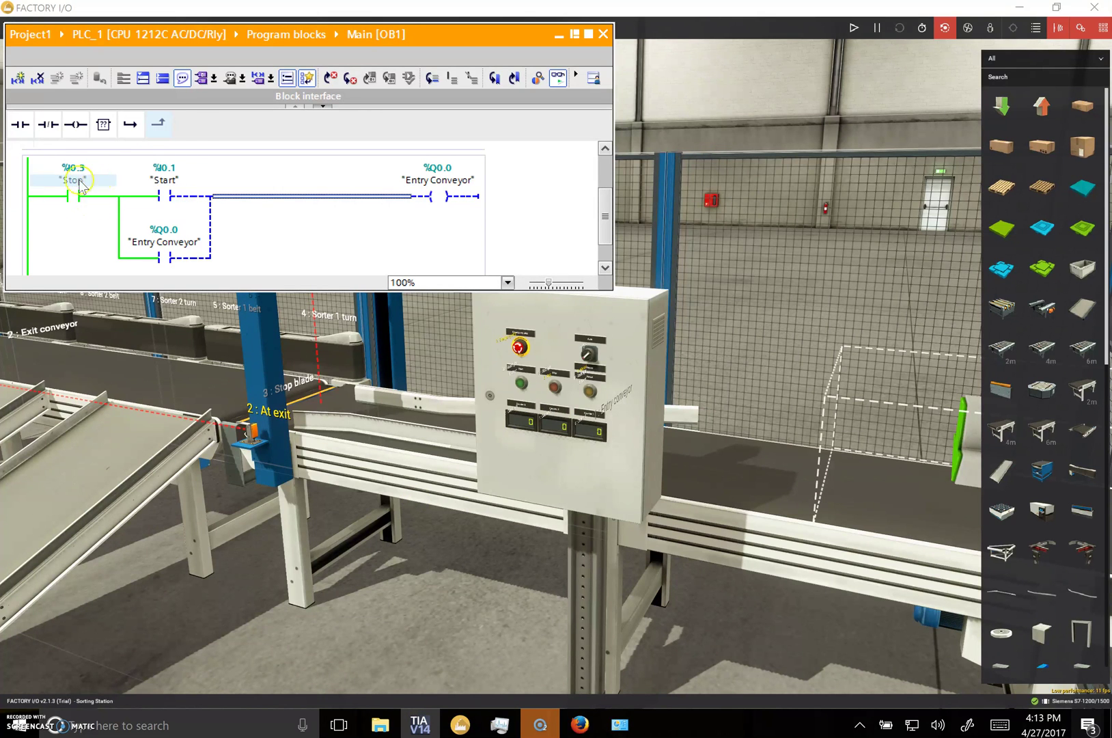
left_click(74, 198)
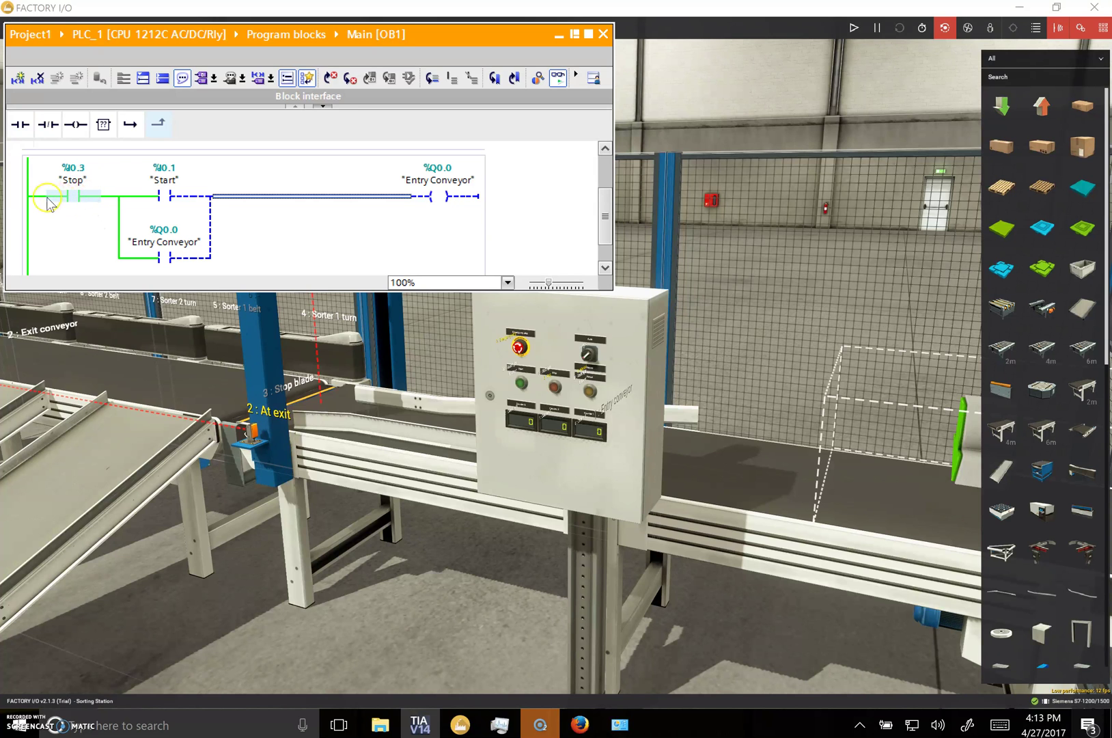
left_click(159, 198)
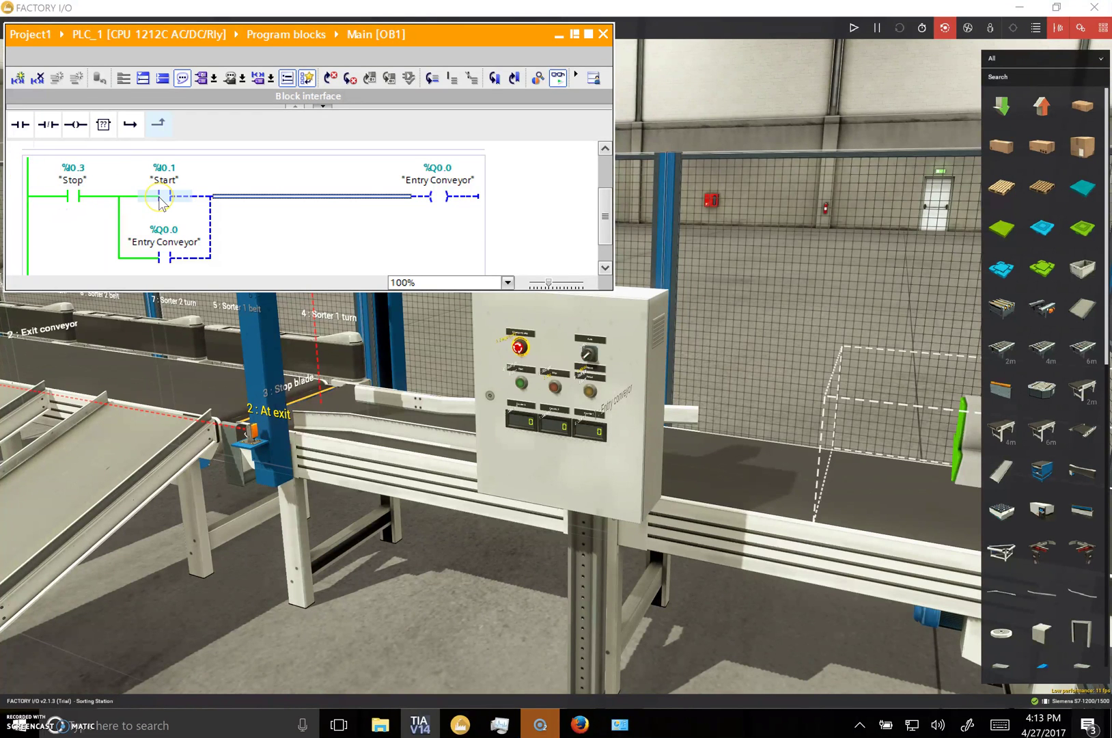
left_click(368, 317)
left_click(275, 205)
left_click(534, 399)
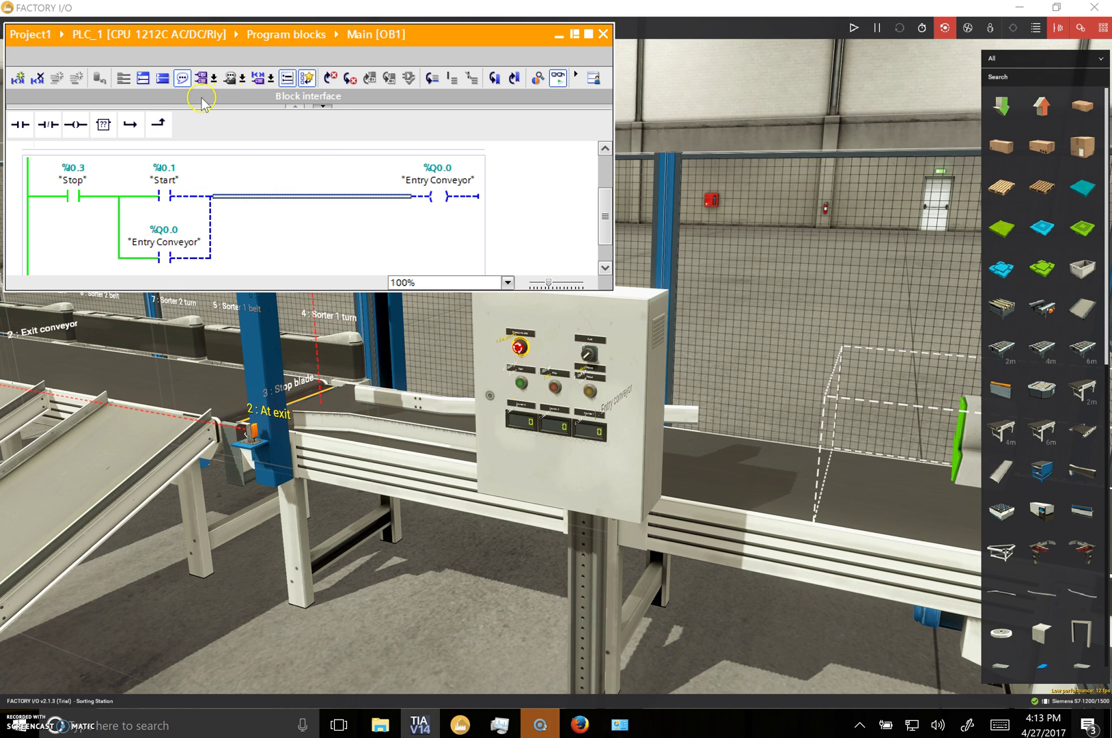
left_click(521, 386)
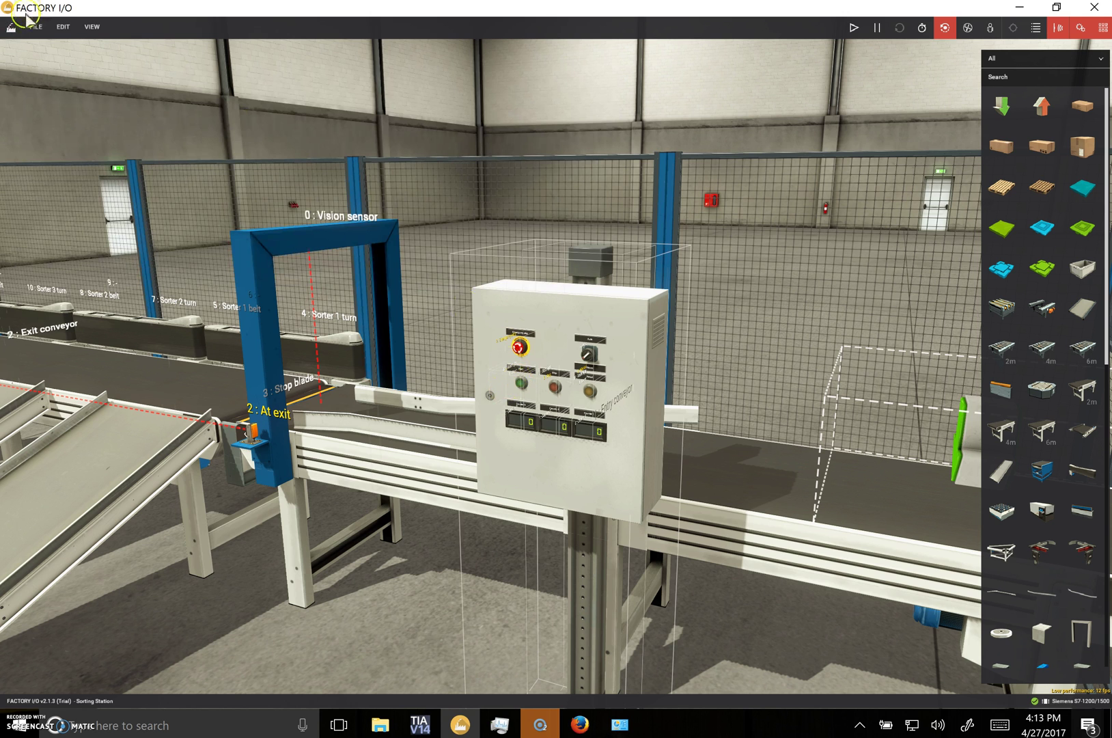
Run the sorting simulation and press the green Start button, watching the rung in TIA Portal
left_click(854, 28)
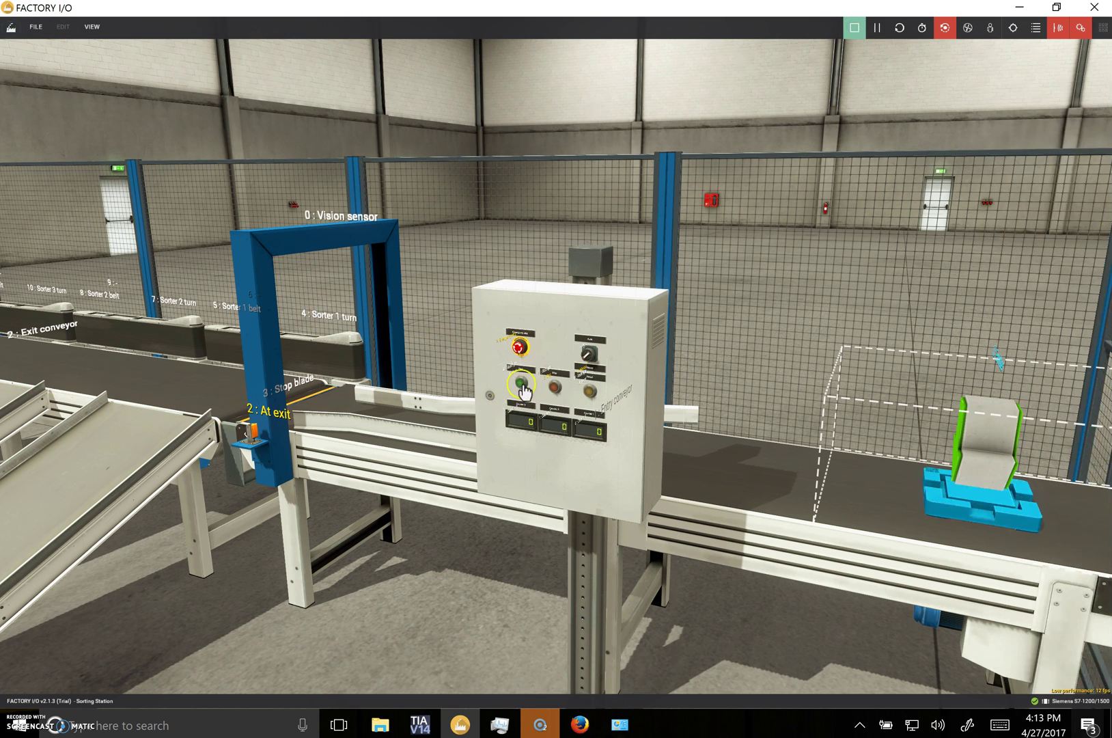
left_click(420, 724)
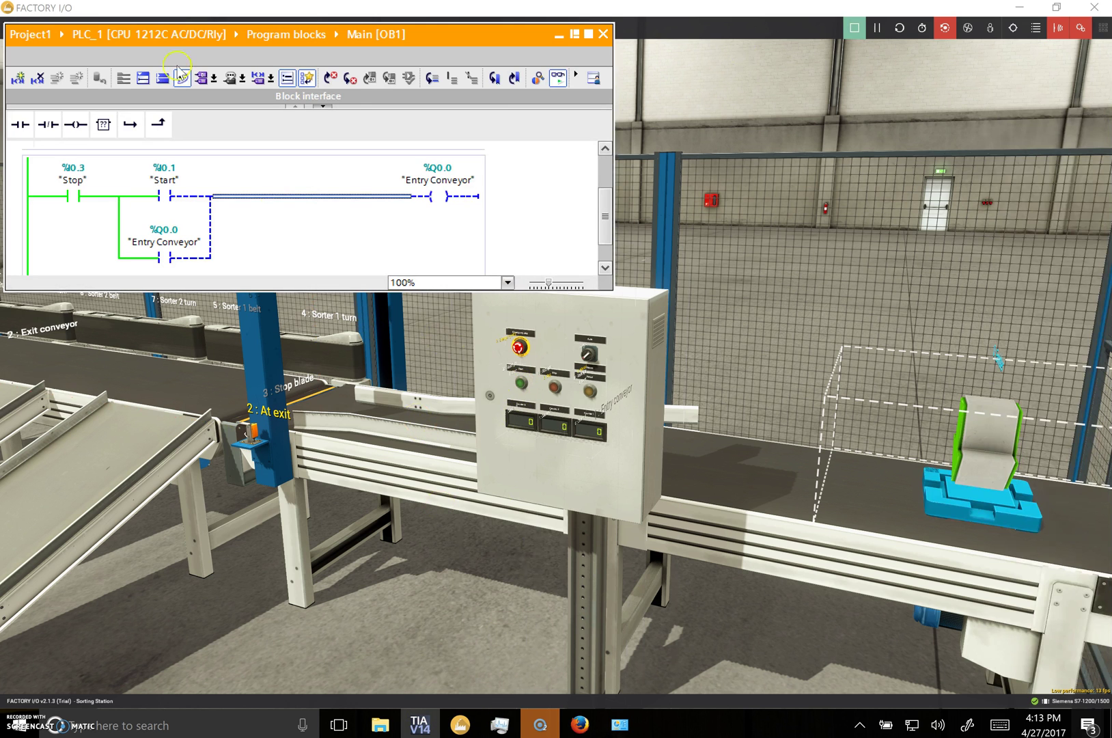
left_click(521, 386)
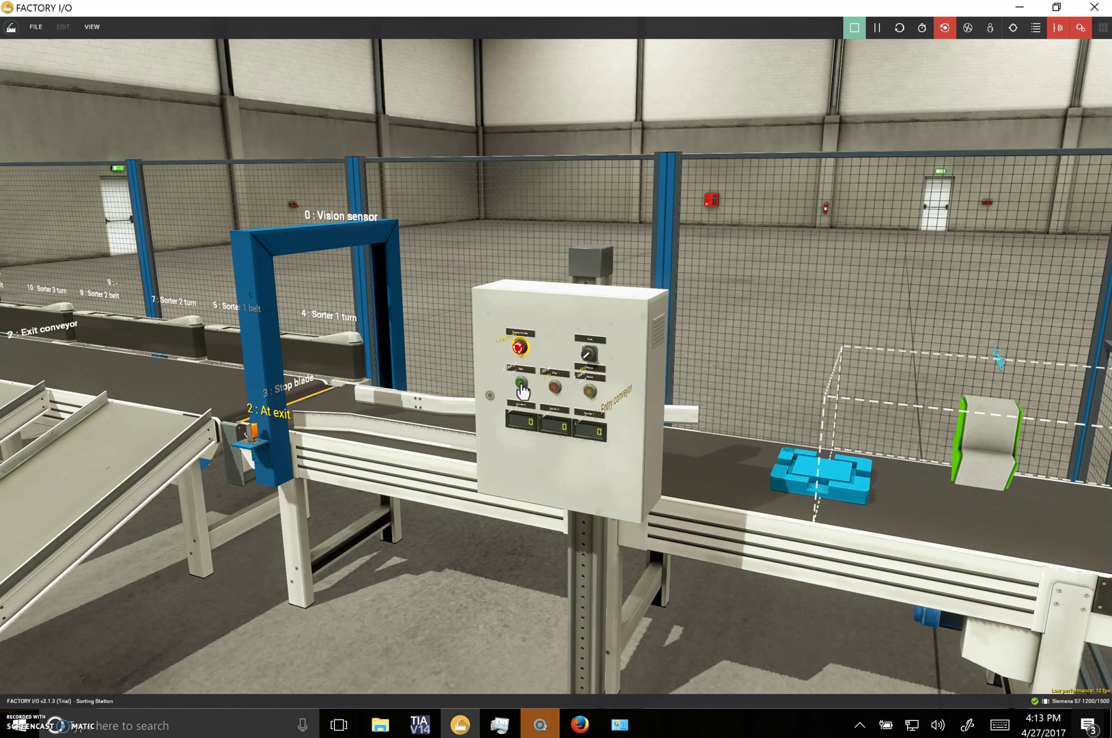
left_click(415, 725)
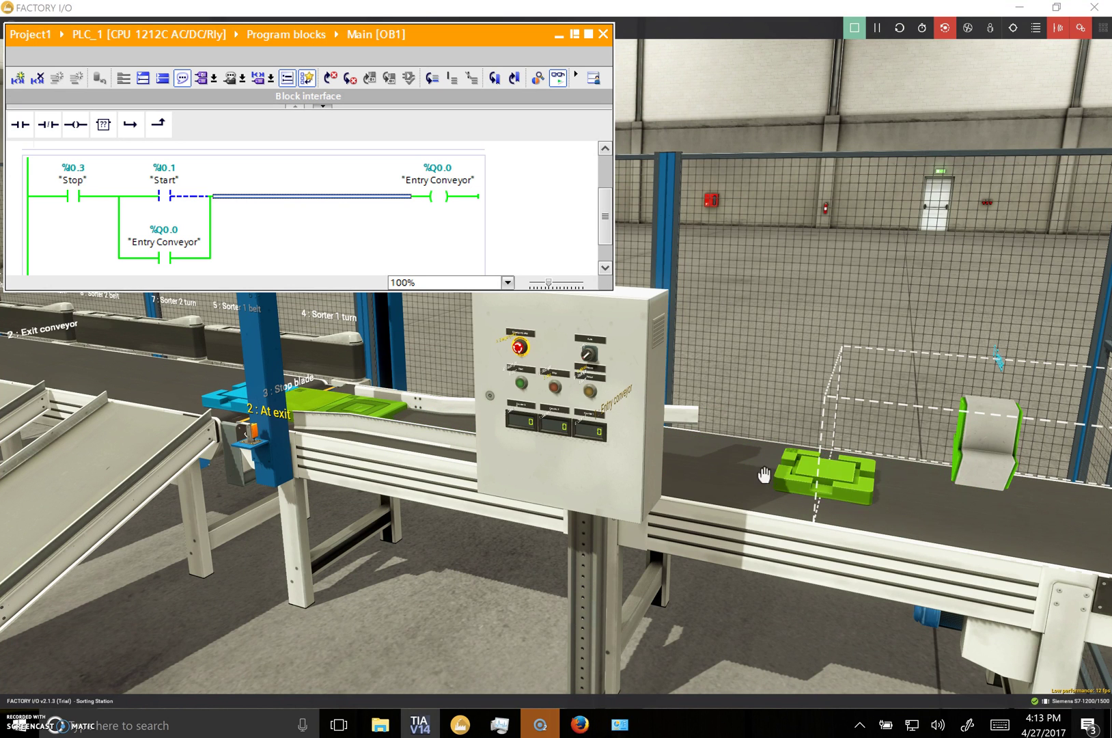
Use the red Stop and green Start buttons to halt, restart and halt the entry conveyor again
left_click(554, 387)
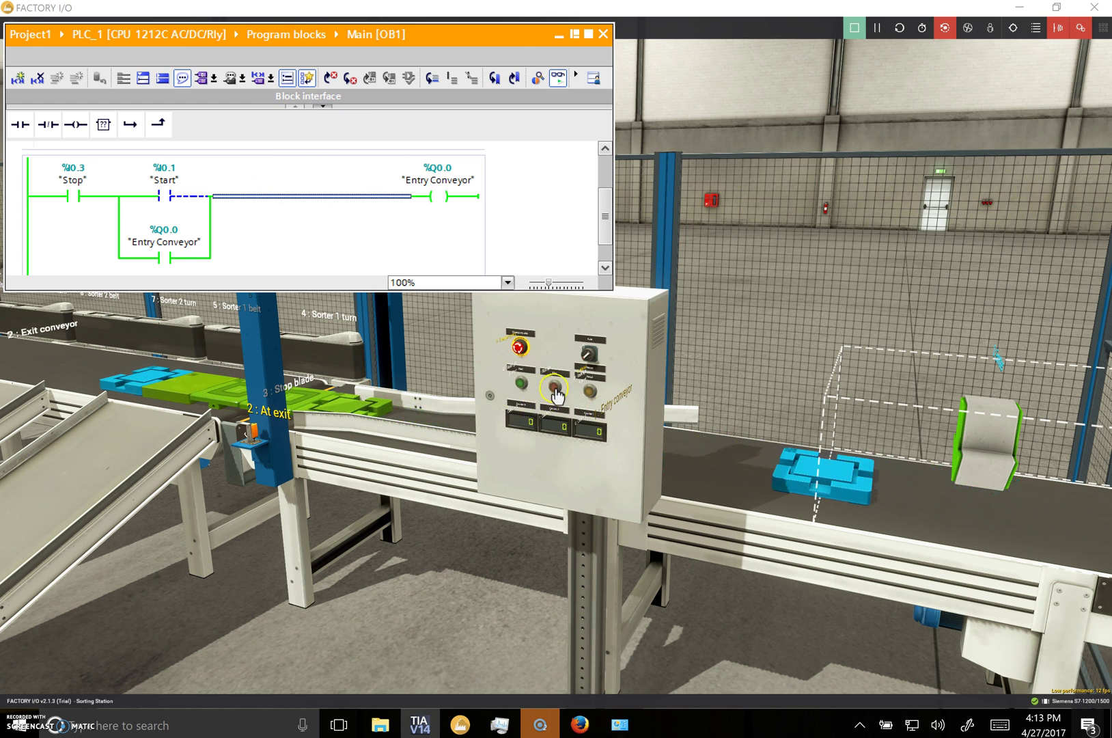
left_click(554, 388)
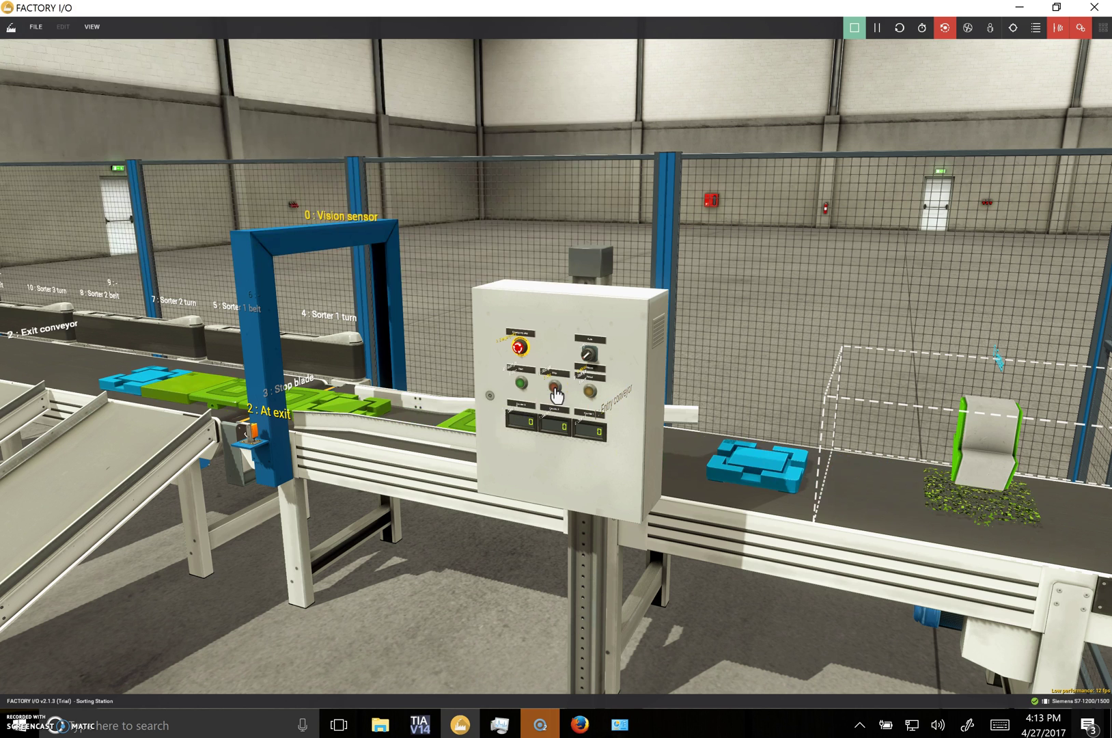
left_click(419, 725)
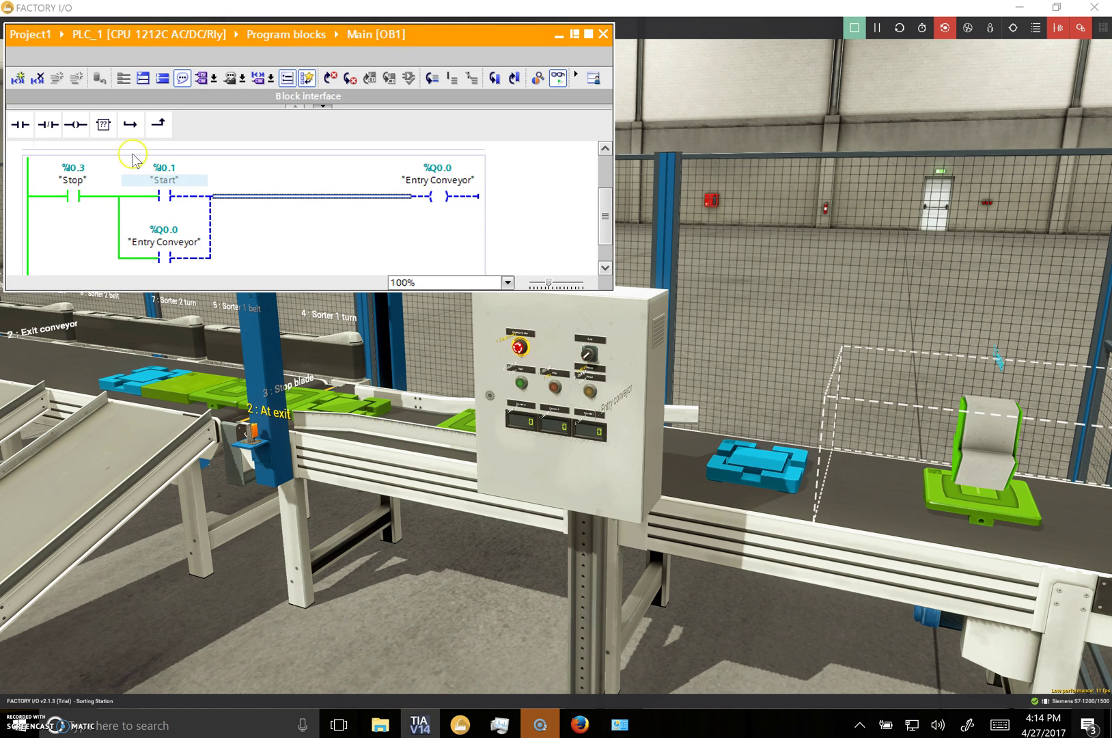
left_click(523, 391)
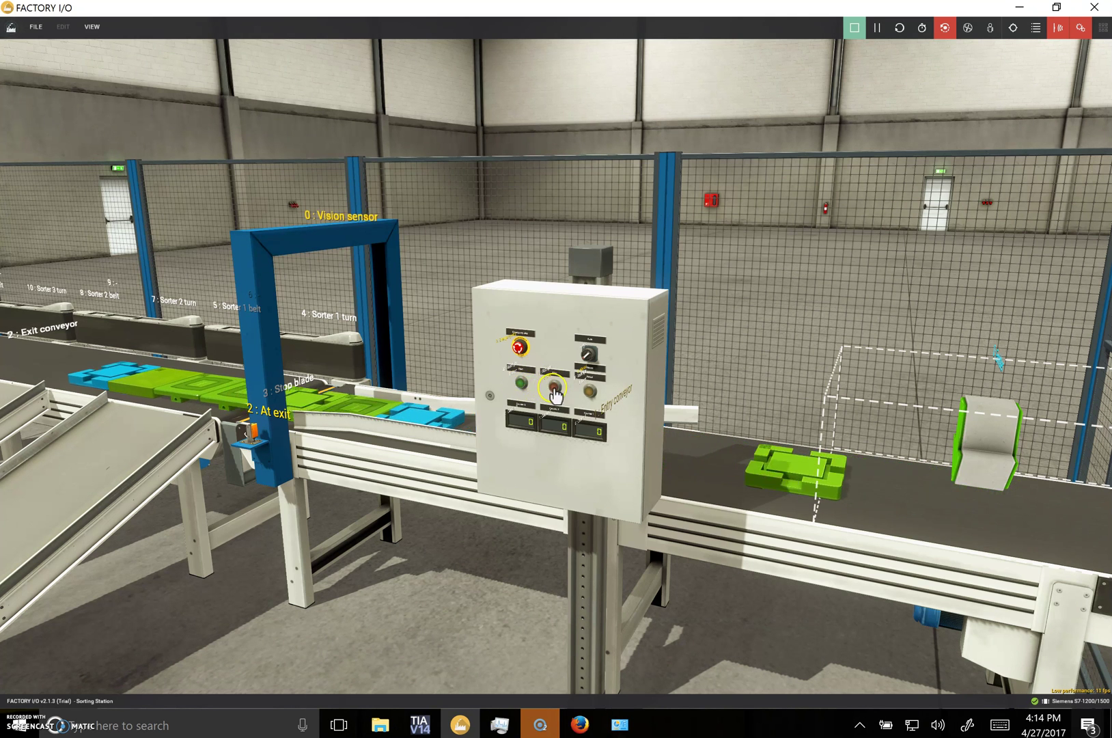
left_click(554, 390)
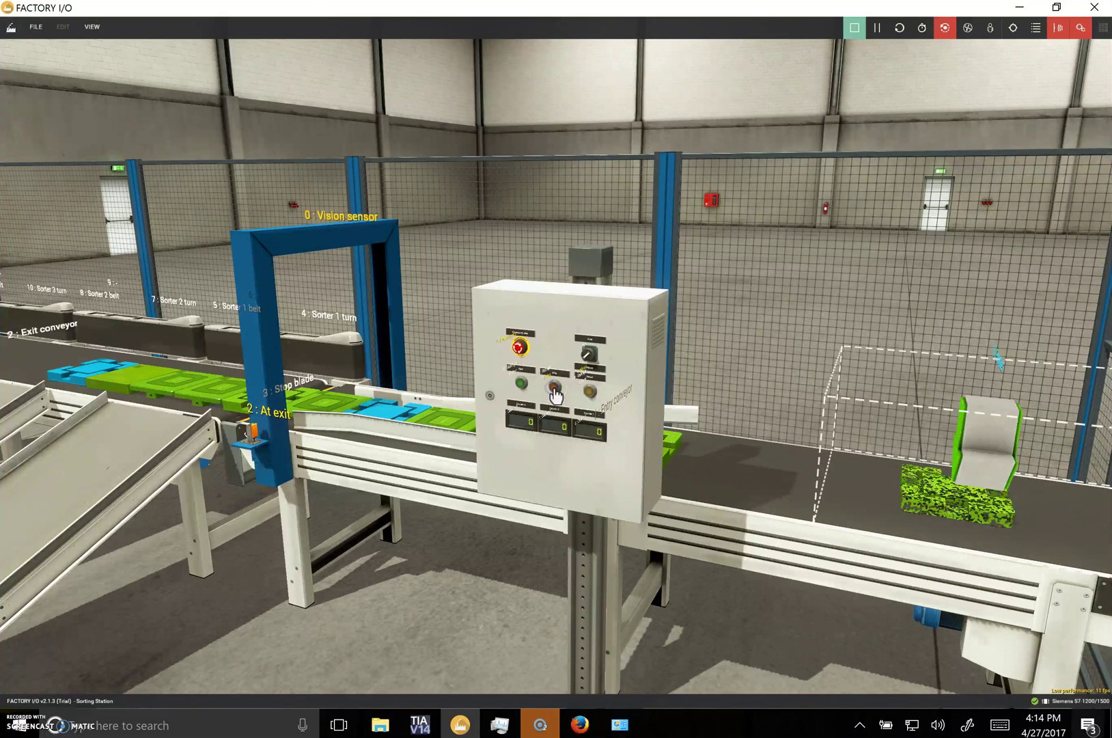
left_click(521, 384)
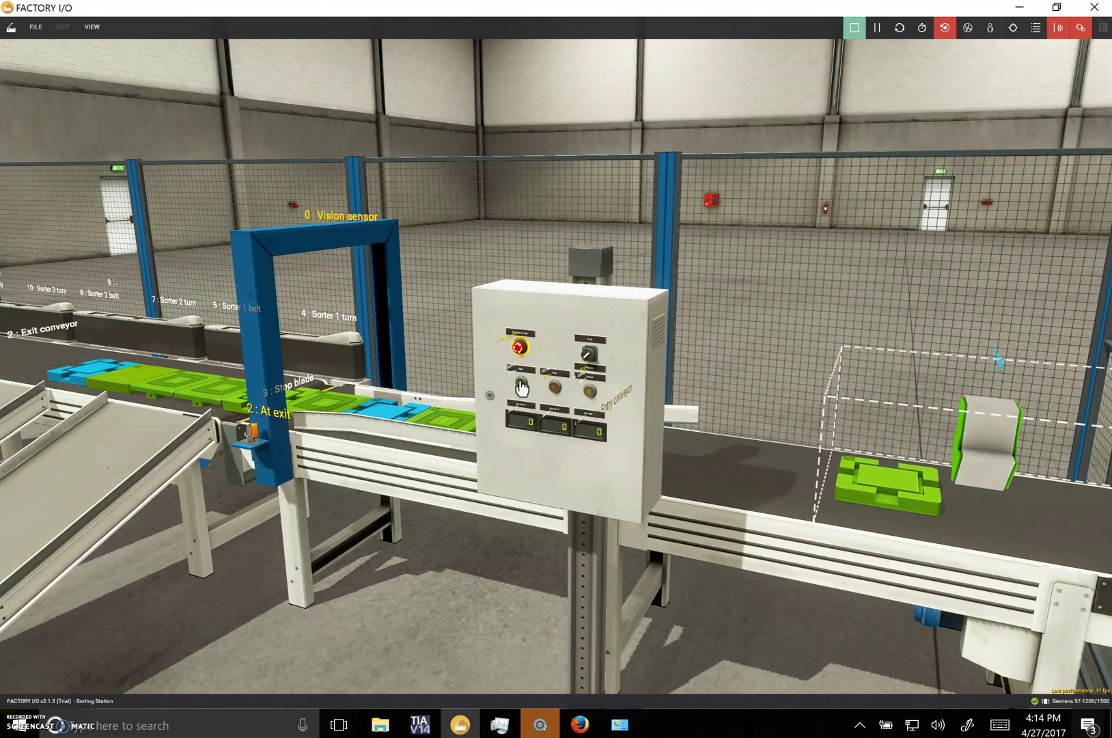
left_click(553, 389)
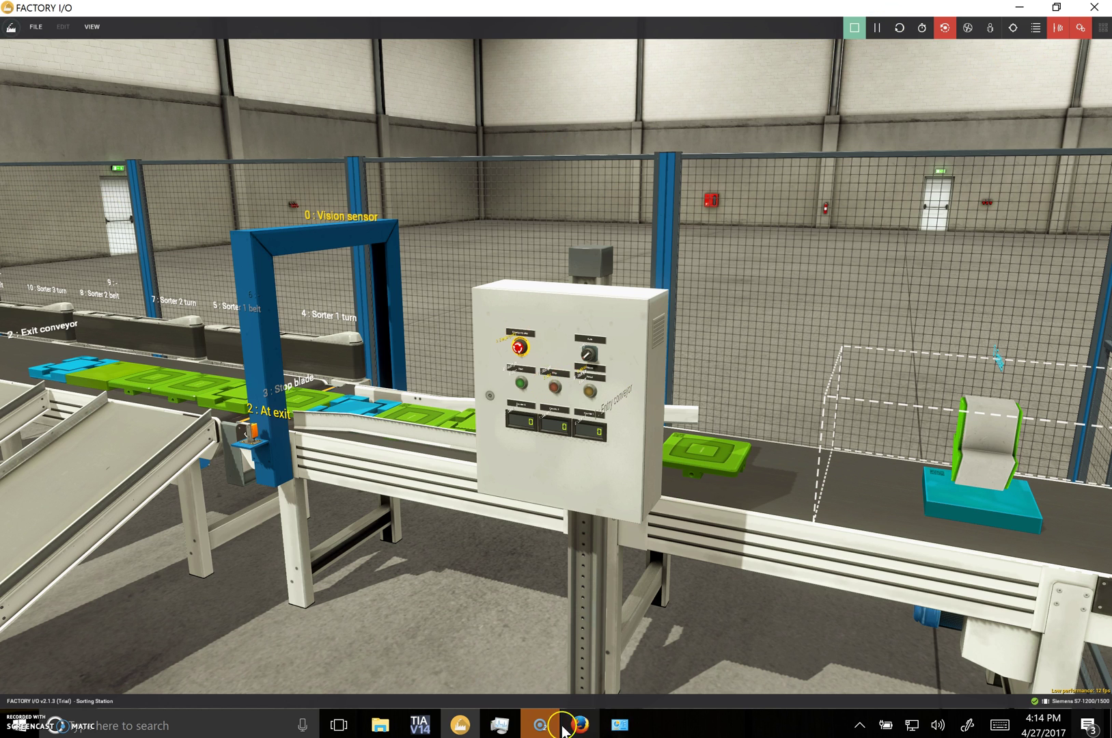
left_click(500, 724)
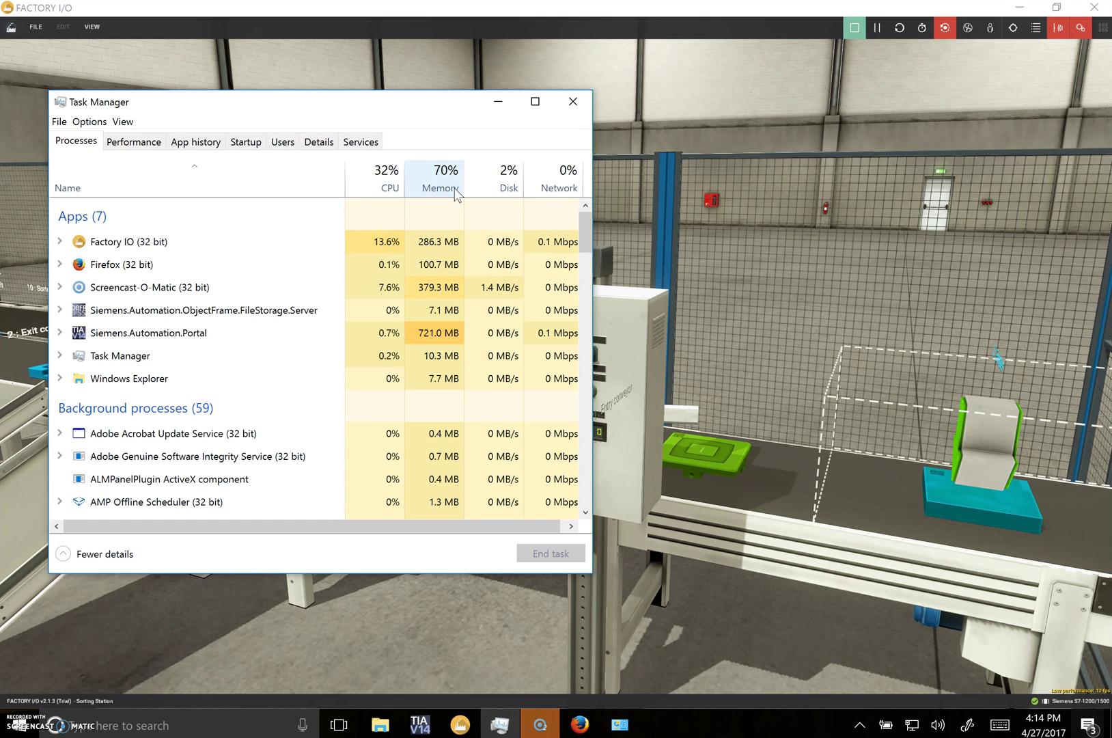
left_click(453, 191)
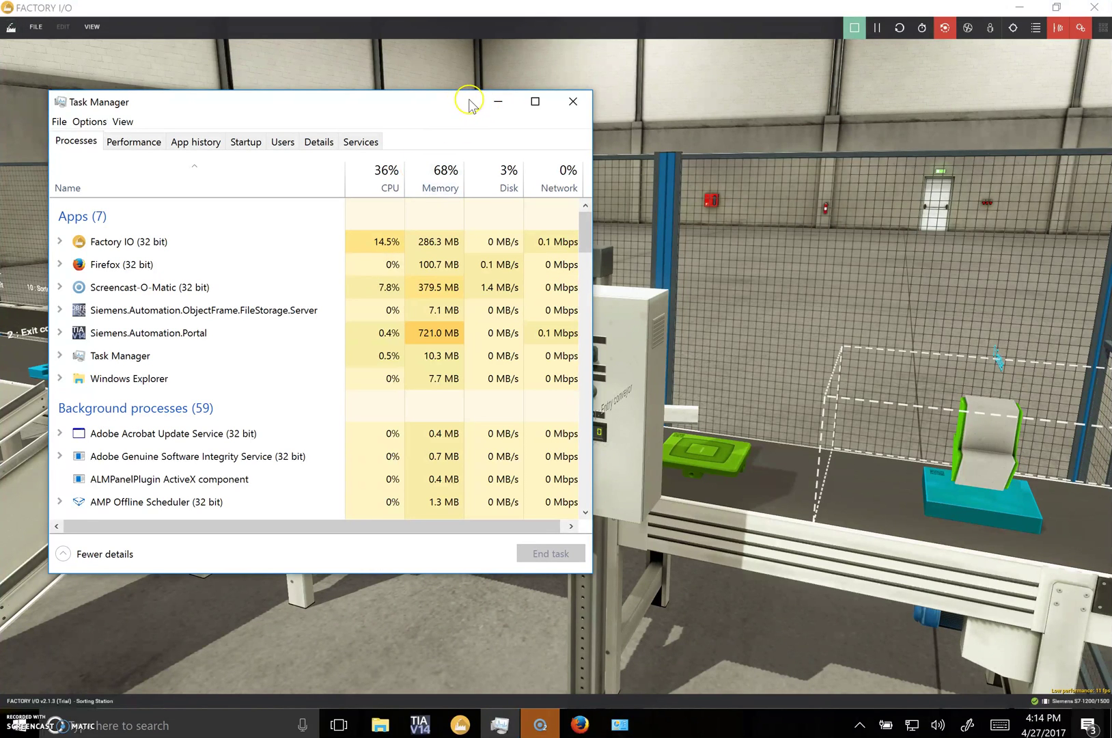
left_click(496, 104)
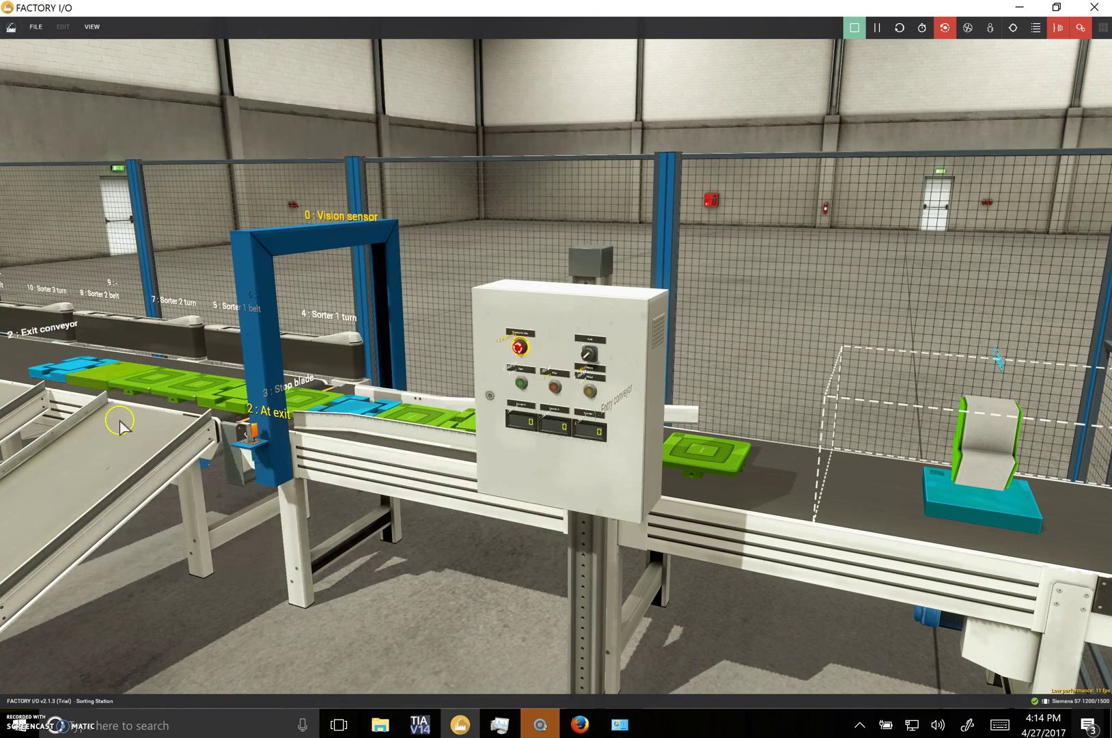
Show the whole station, then add a normally-closed contact before the Entry Conveyor coil in TIA Portal
right_click_drag(509, 469, 605, 333)
scroll(604, 332, "down", 6)
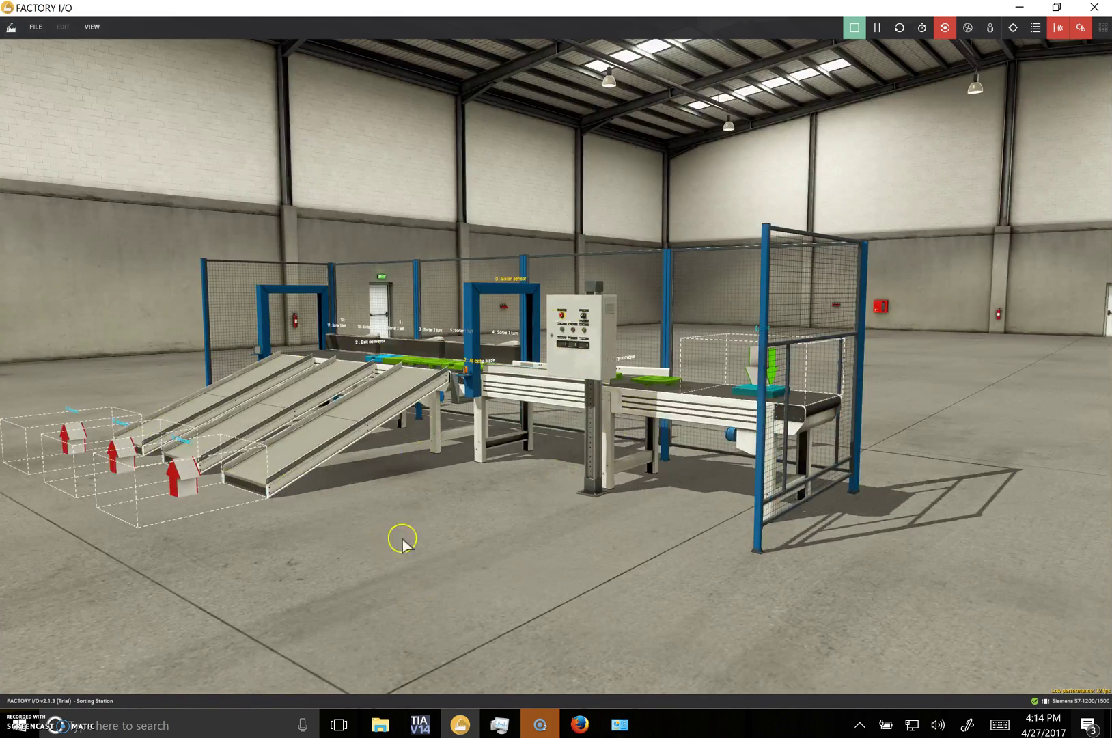
left_click(418, 722)
left_click_drag(48, 123, 422, 204)
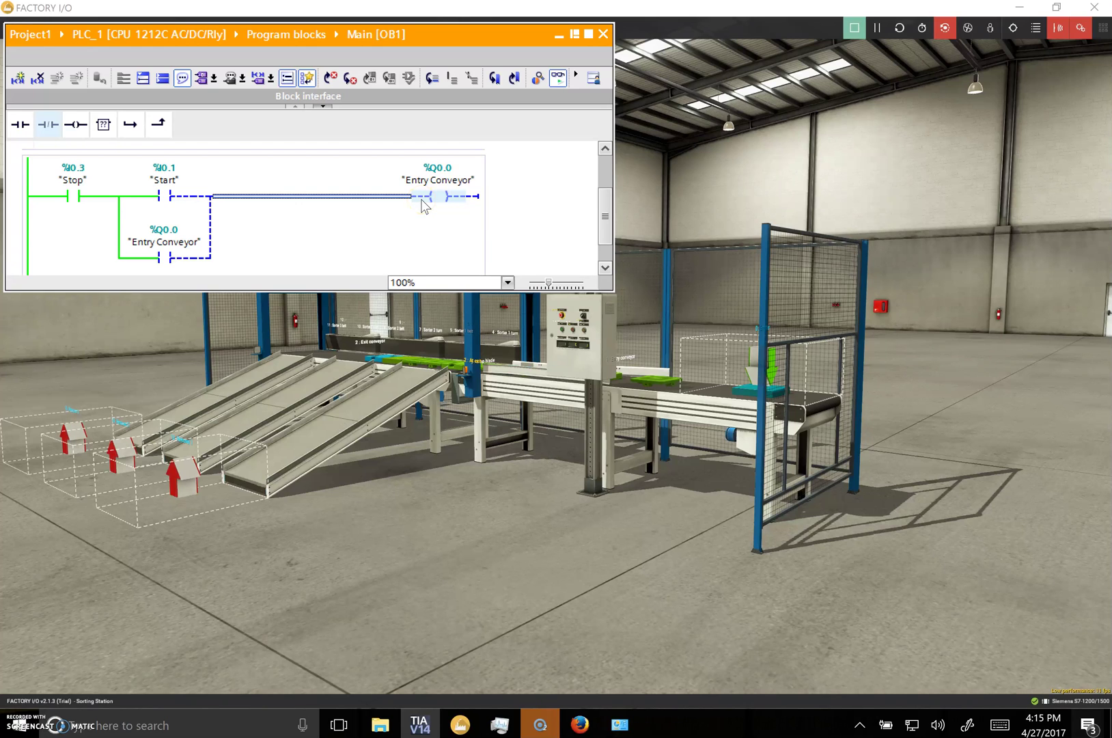